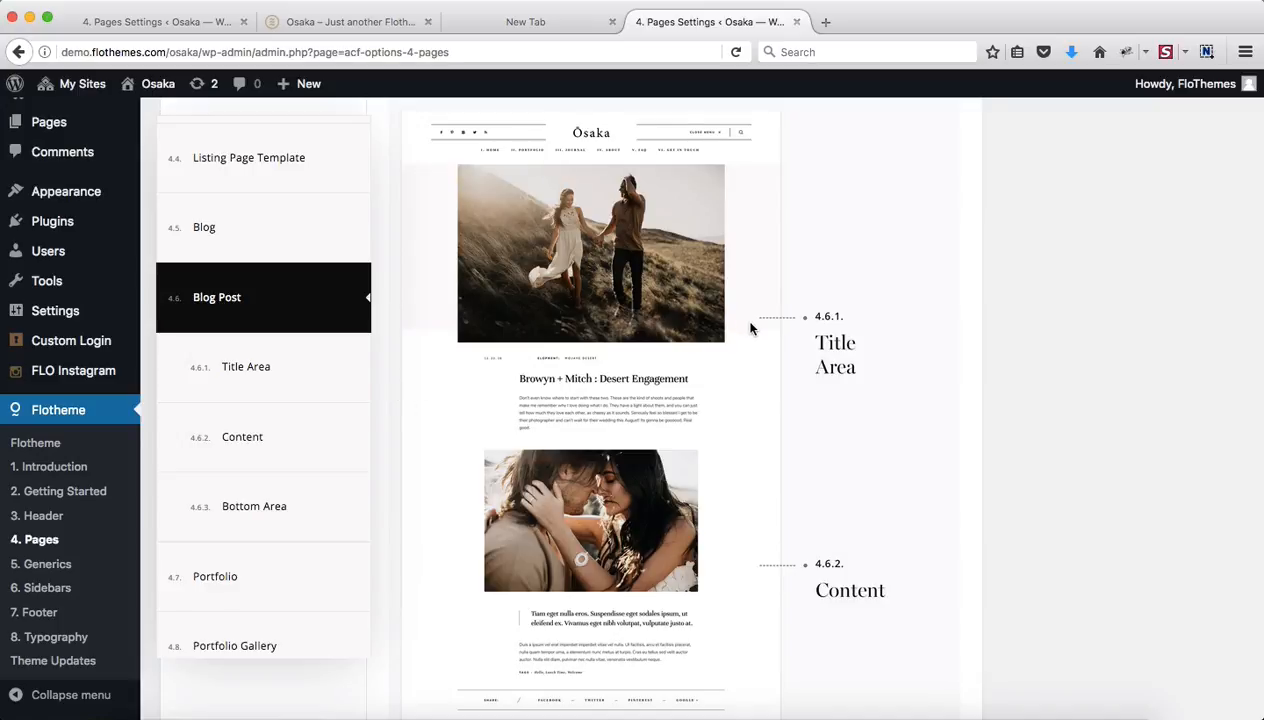
- Set the default single post layout in the Blog Post settings to Right Sidebar
scroll(787, 503, "down", 5)
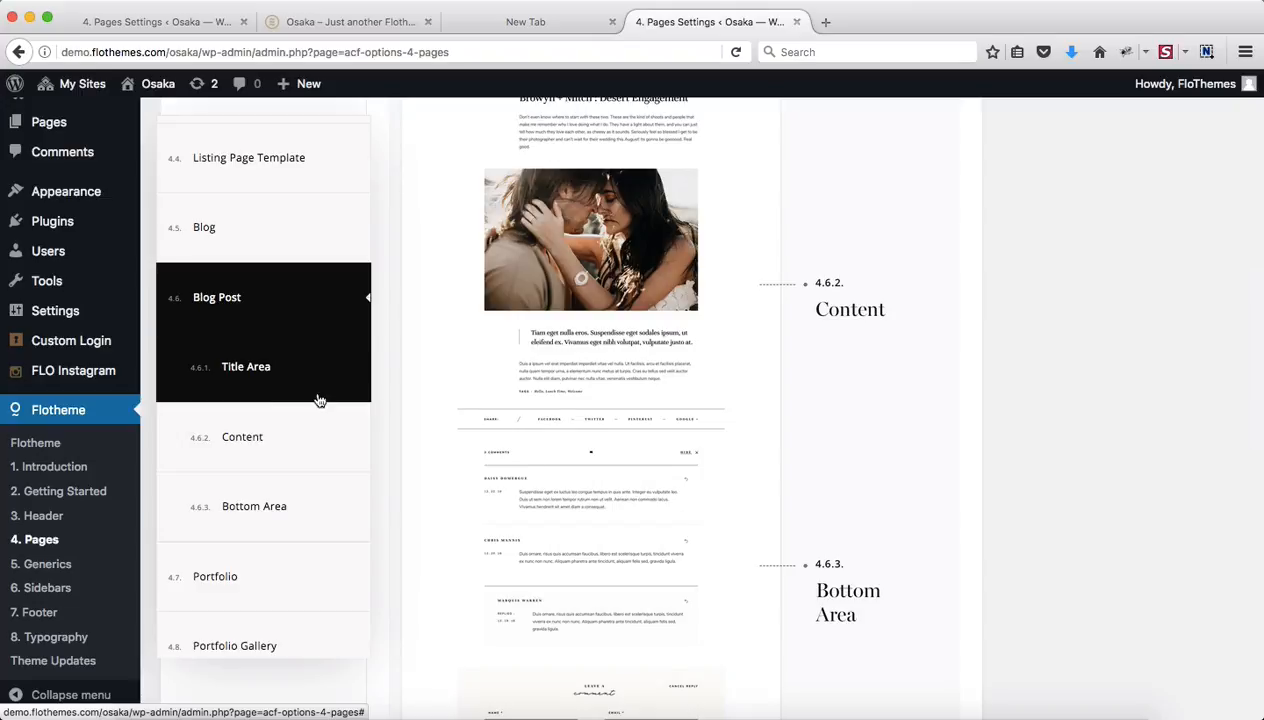
scroll(608, 435, "down", 5)
scroll(612, 437, "down", 12)
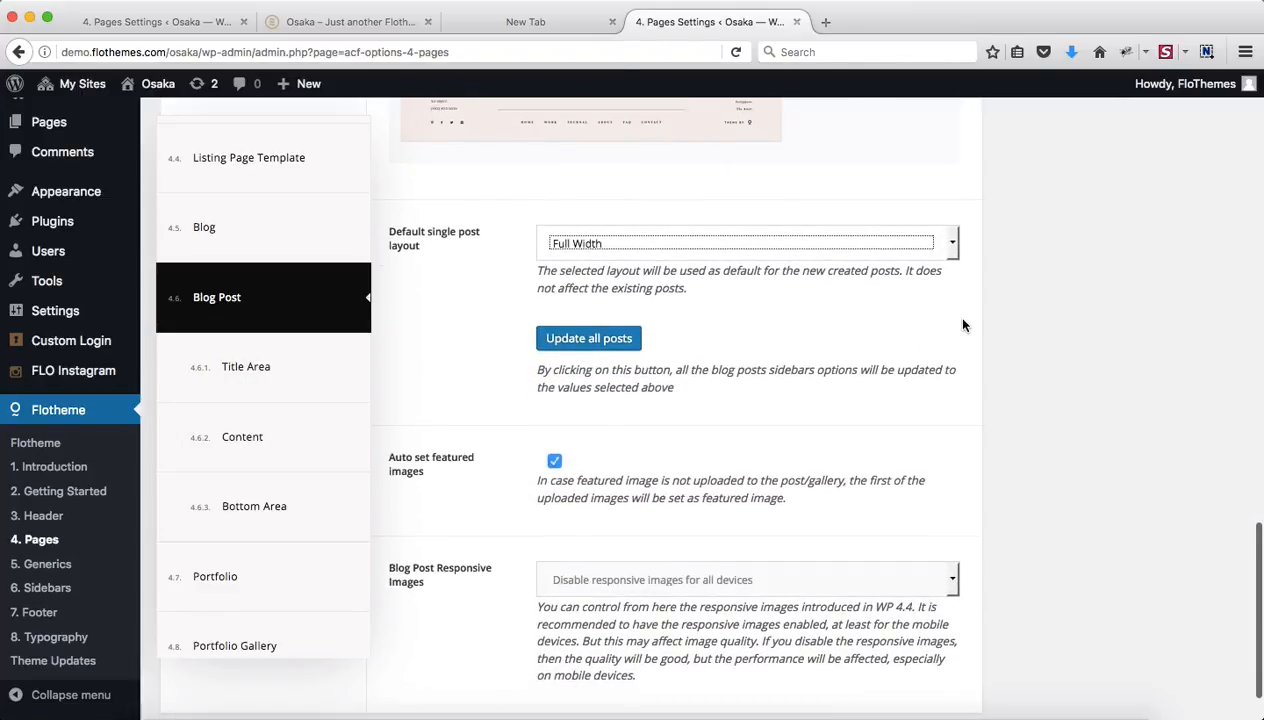
left_click(950, 314)
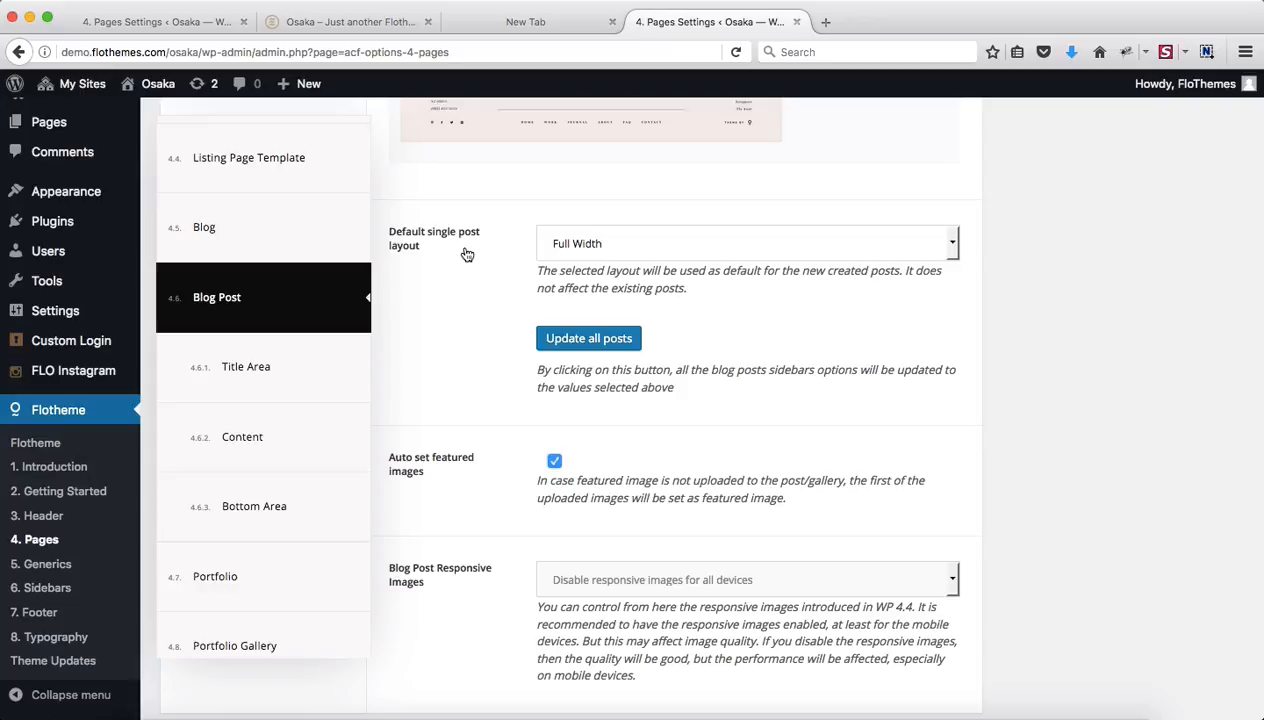
left_click(672, 258)
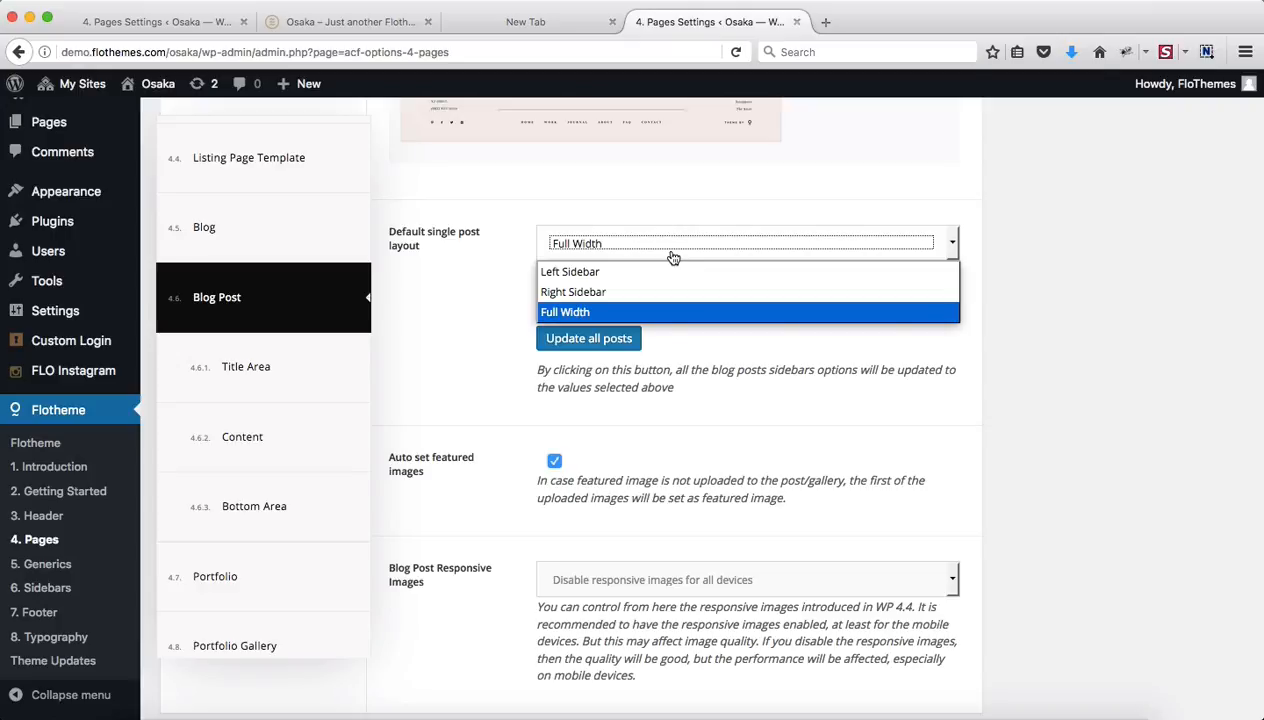
left_click(912, 347)
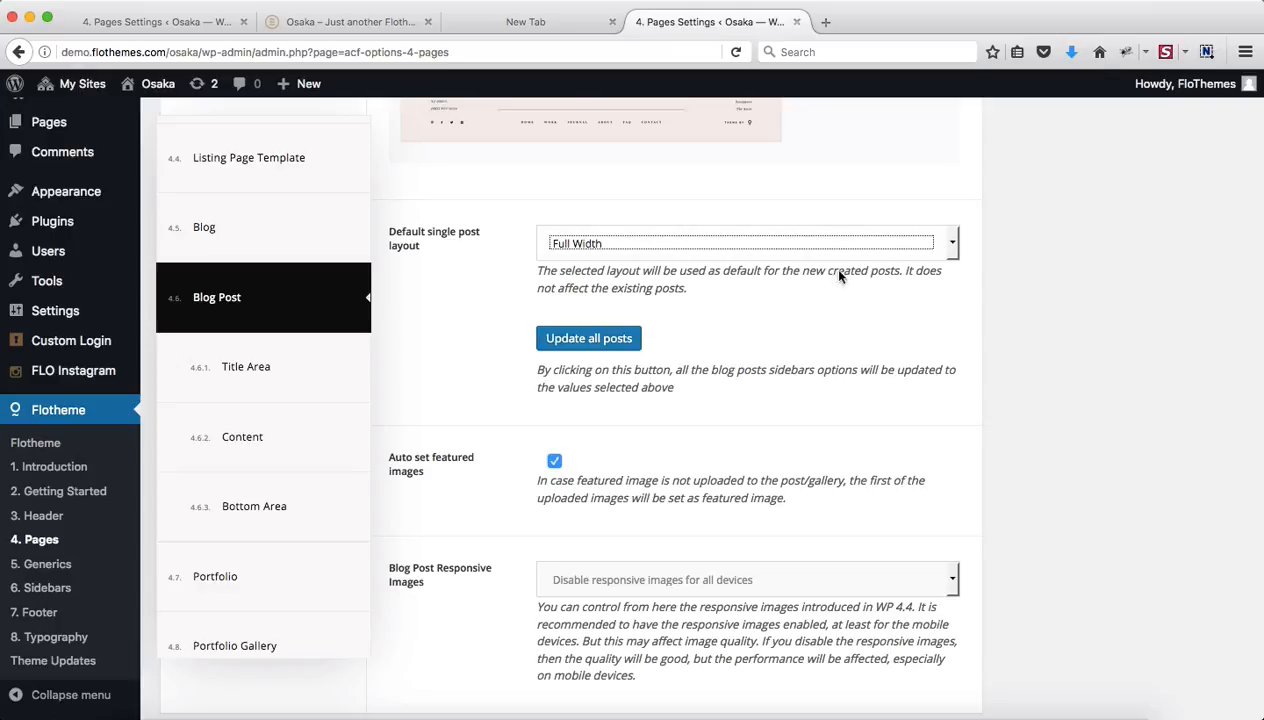
left_click(828, 245)
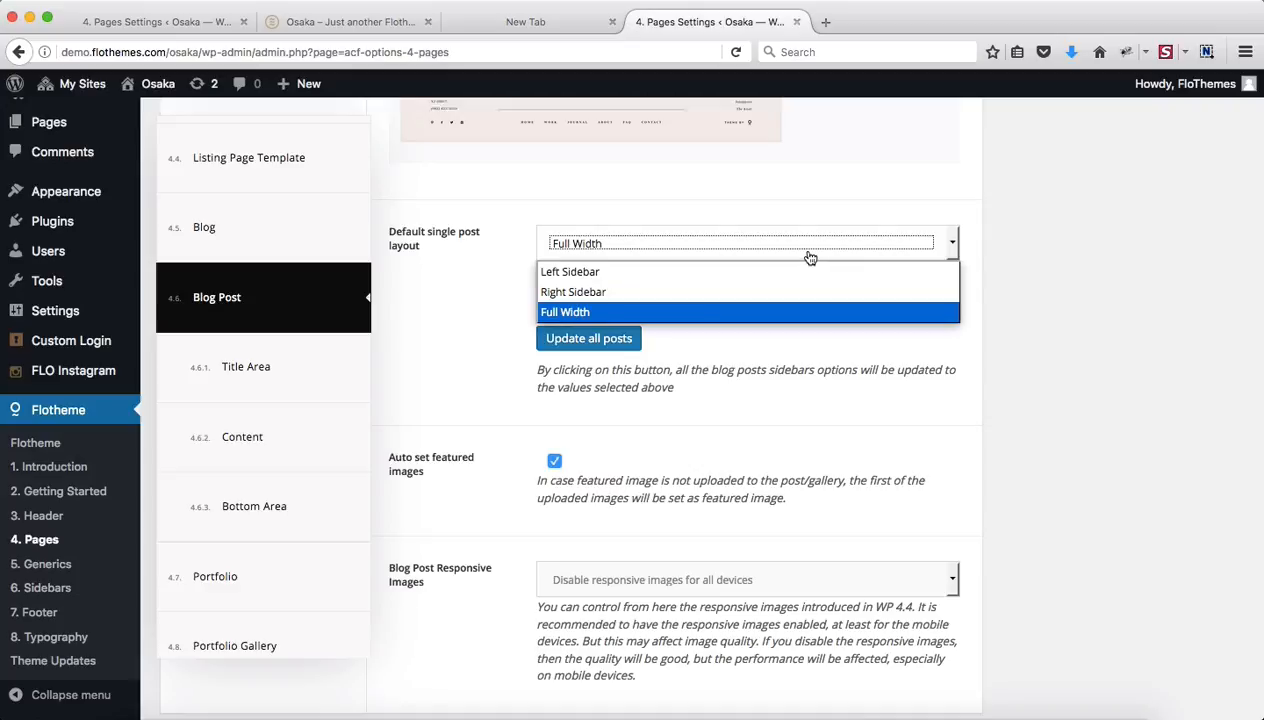
left_click(690, 292)
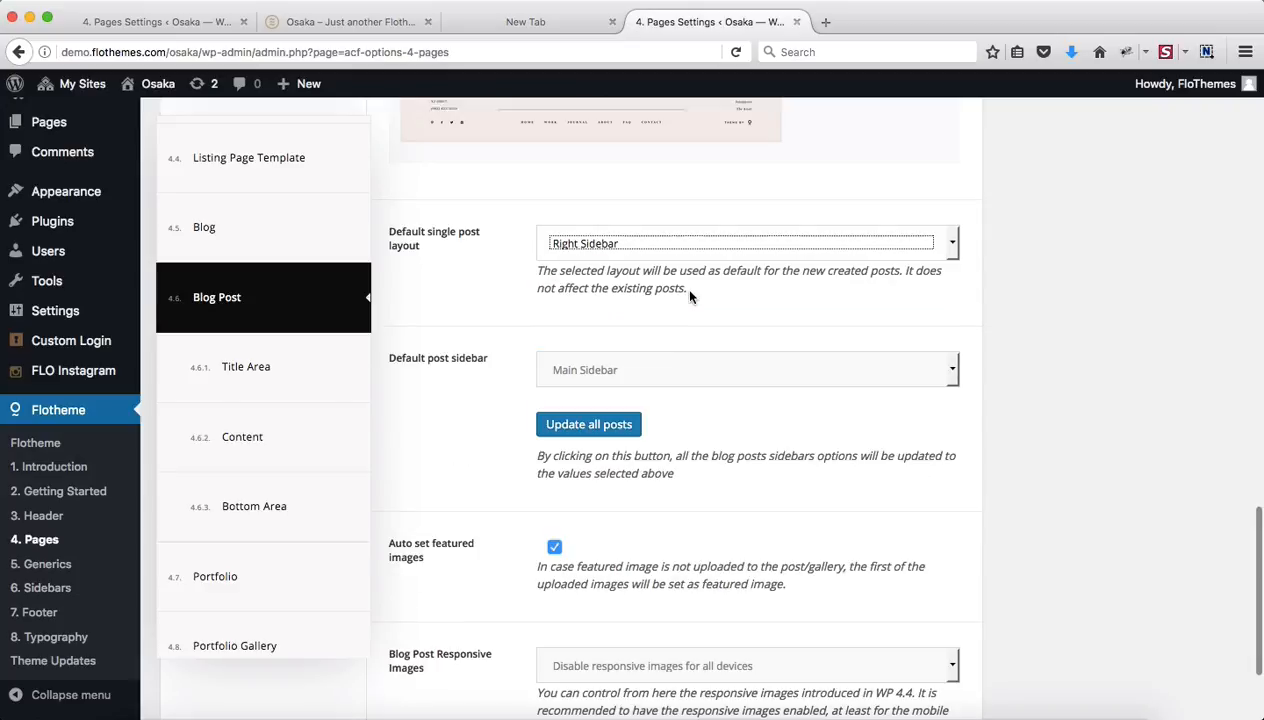
- Choose Main Sidebar as the default post sidebar and review the other sidebar choices
left_click(658, 370)
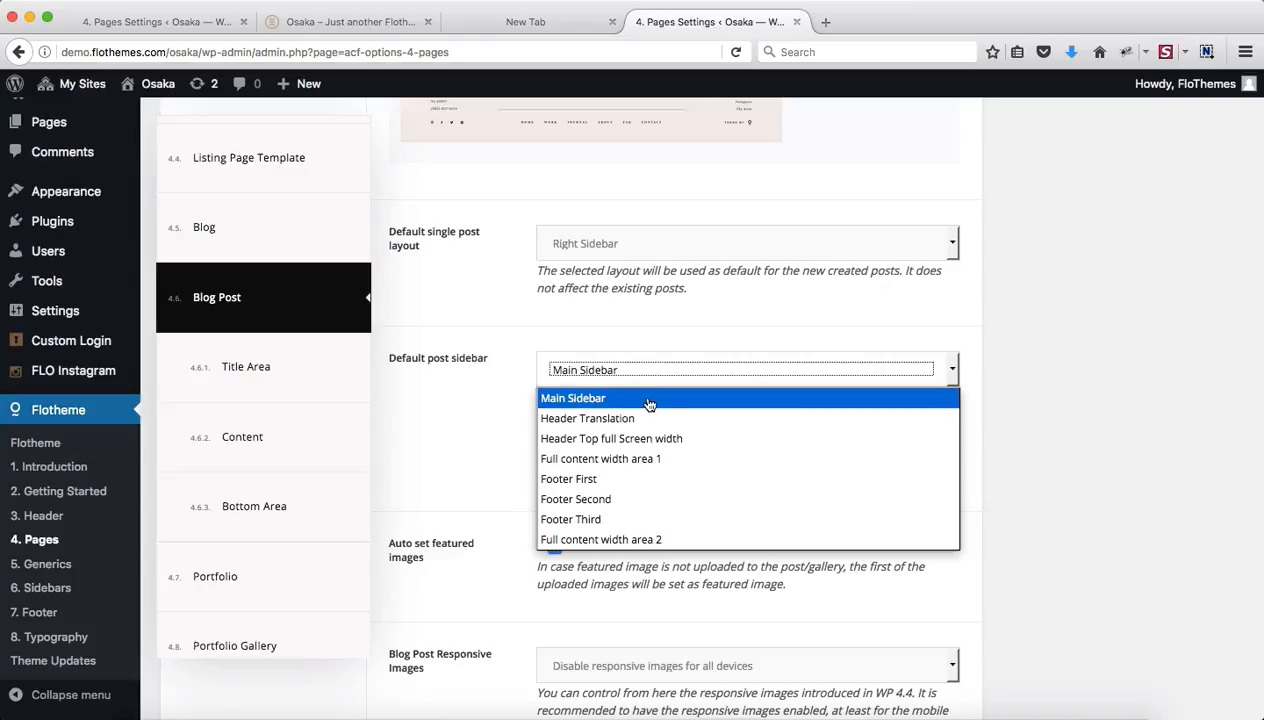
left_click(649, 400)
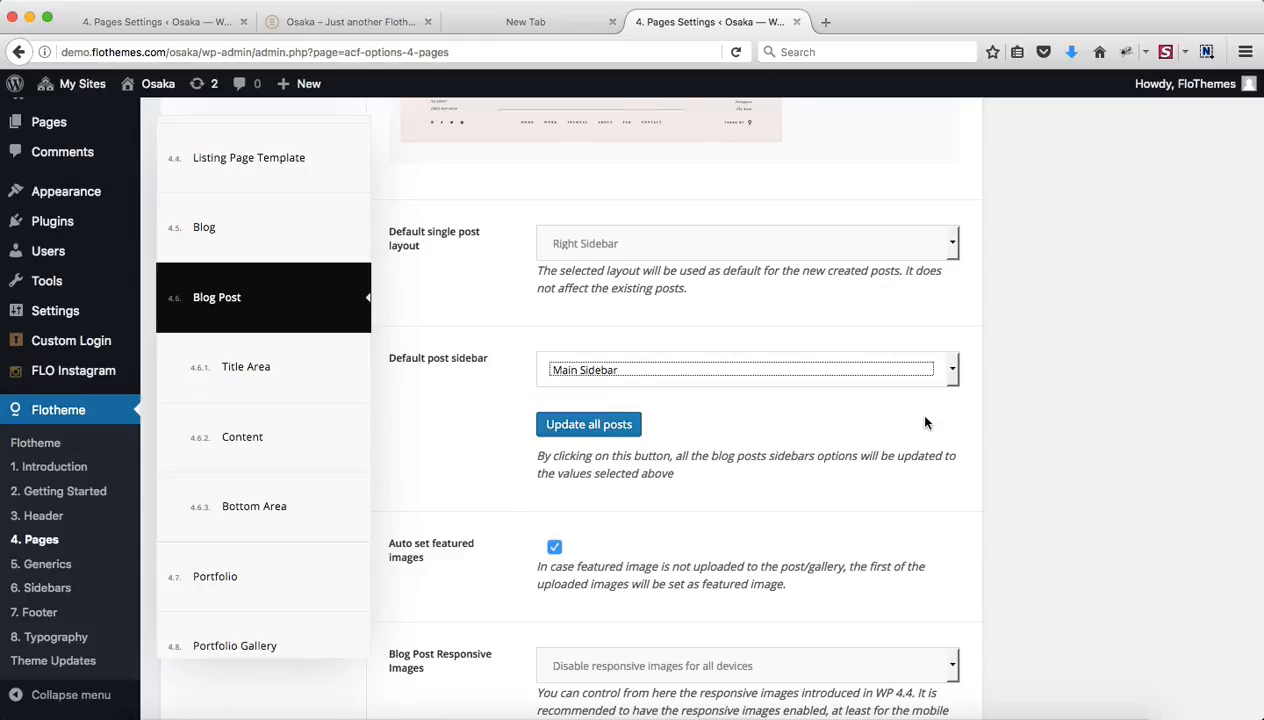
scroll(925, 423, "up", 10)
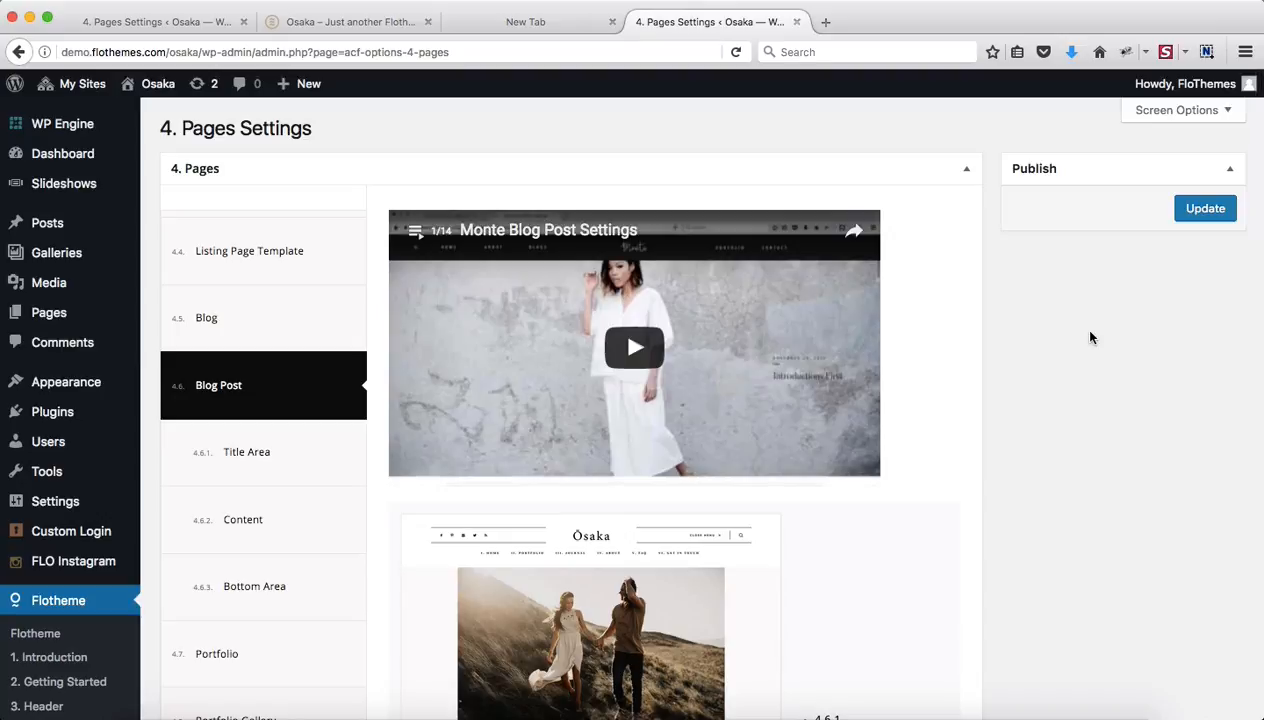
scroll(1090, 337, "down", 10)
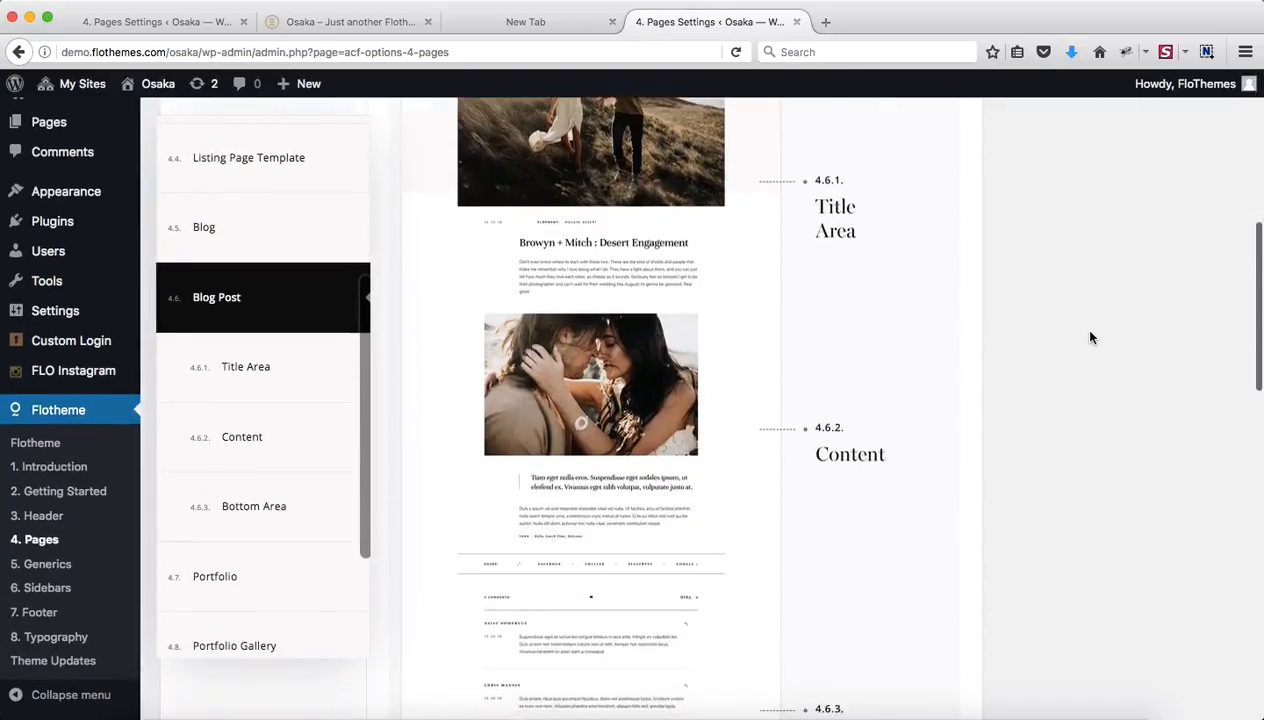
scroll(1090, 337, "down", 1)
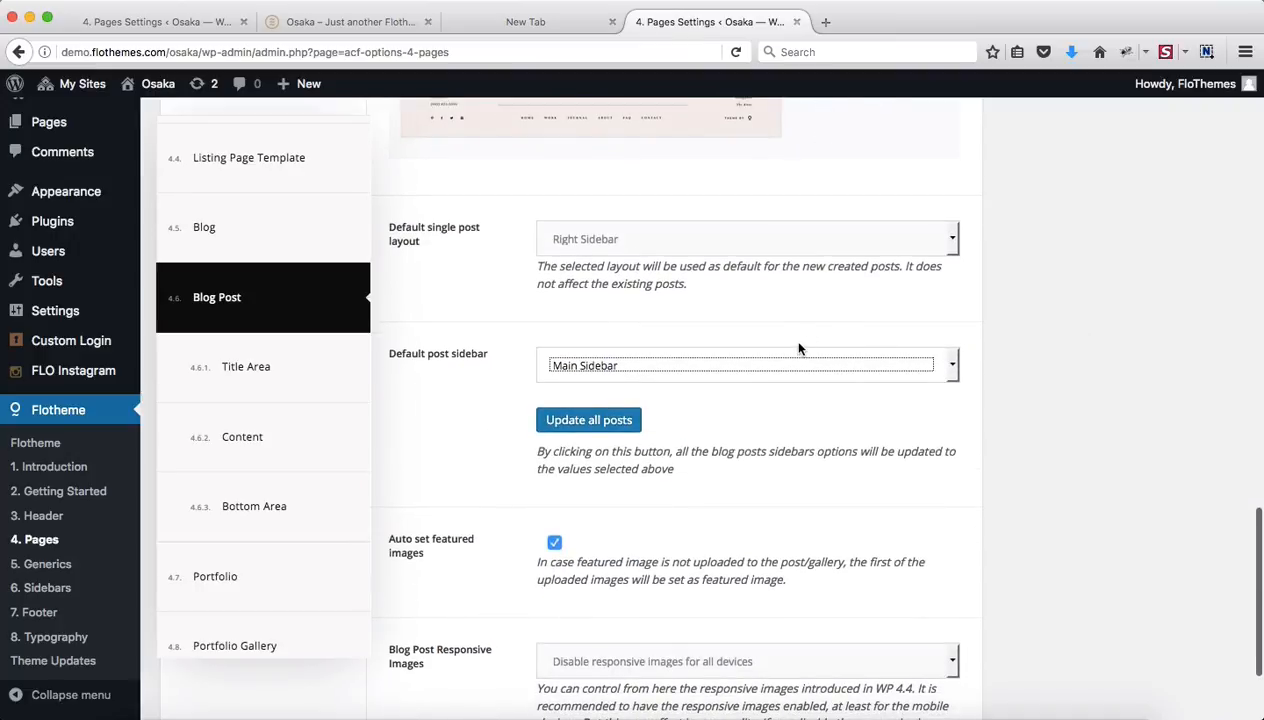
left_click(795, 367)
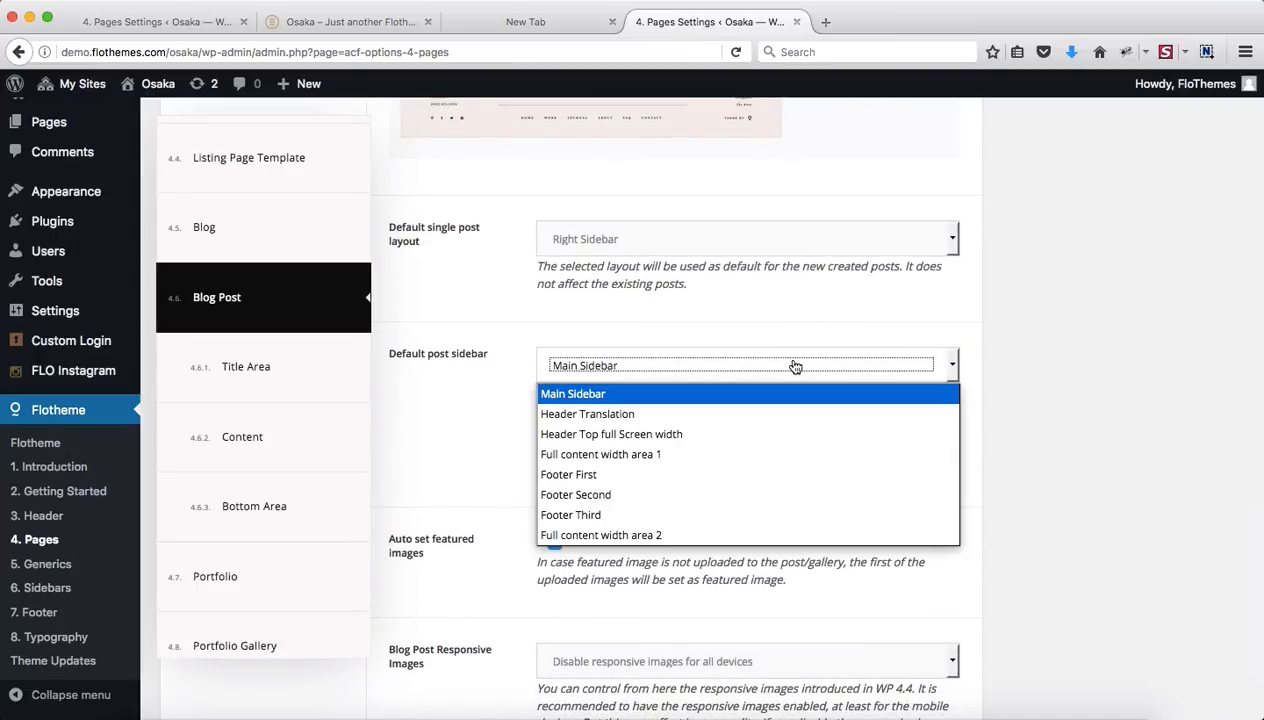
left_click(793, 320)
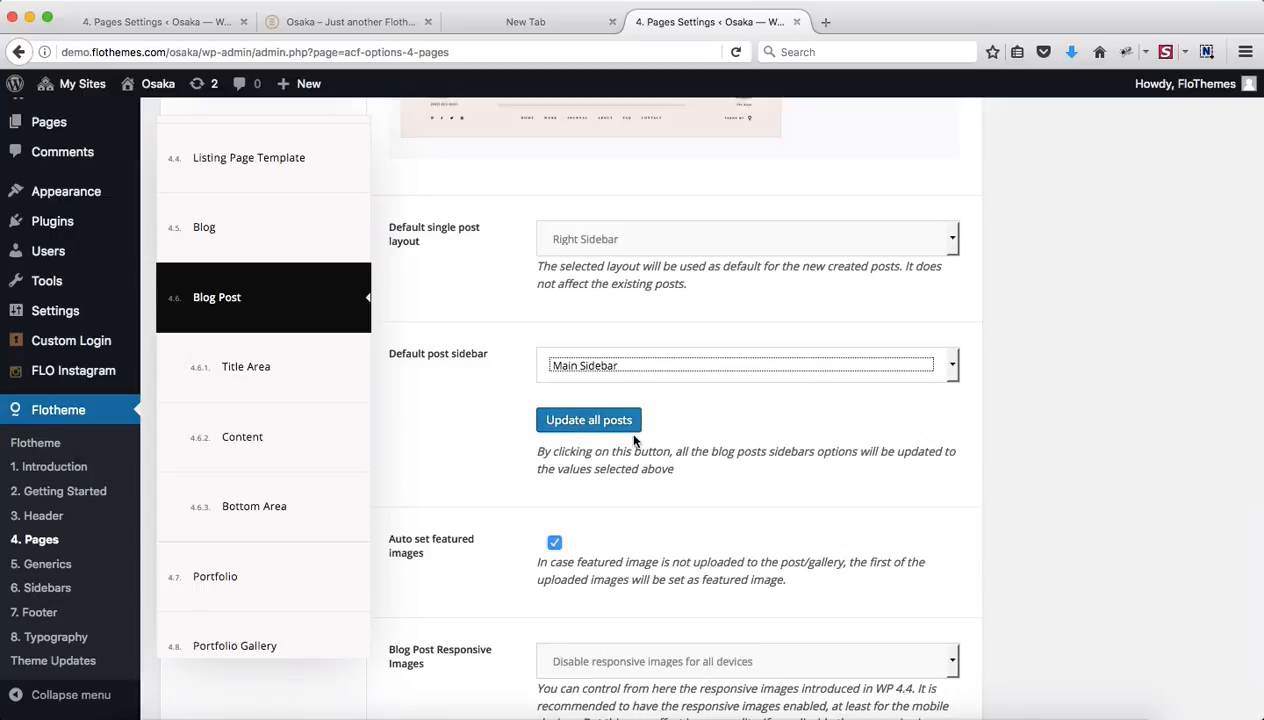
- View the Auto set featured images option and look at the collection images on the Osaka site's home page
scroll(633, 440, "down", 3)
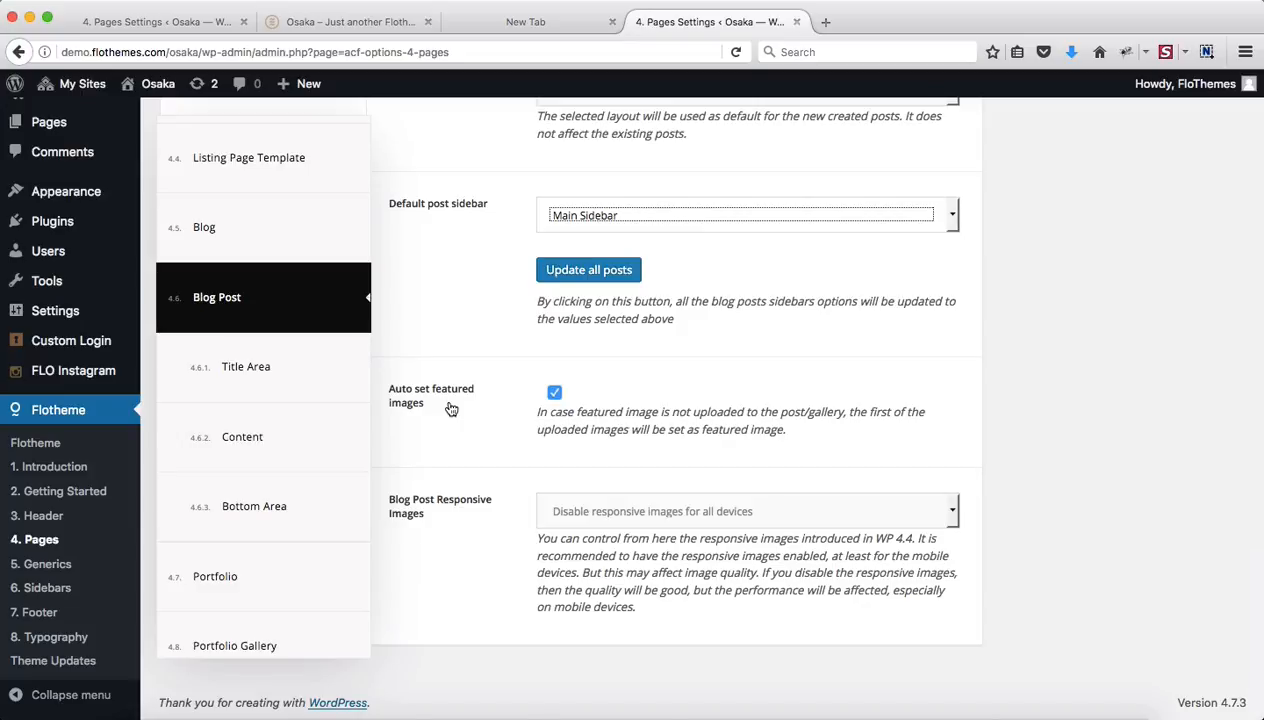
key("super+2")
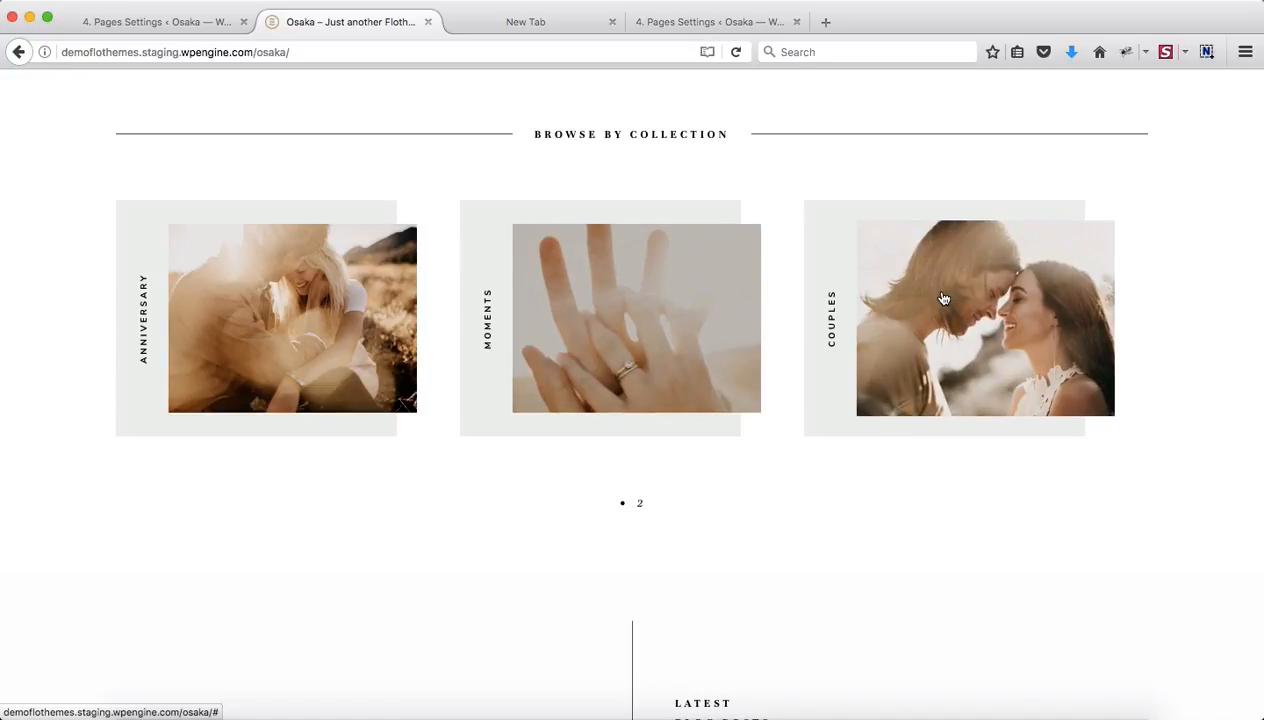
key("ctrl+Tab")
key("ctrl+Tab")
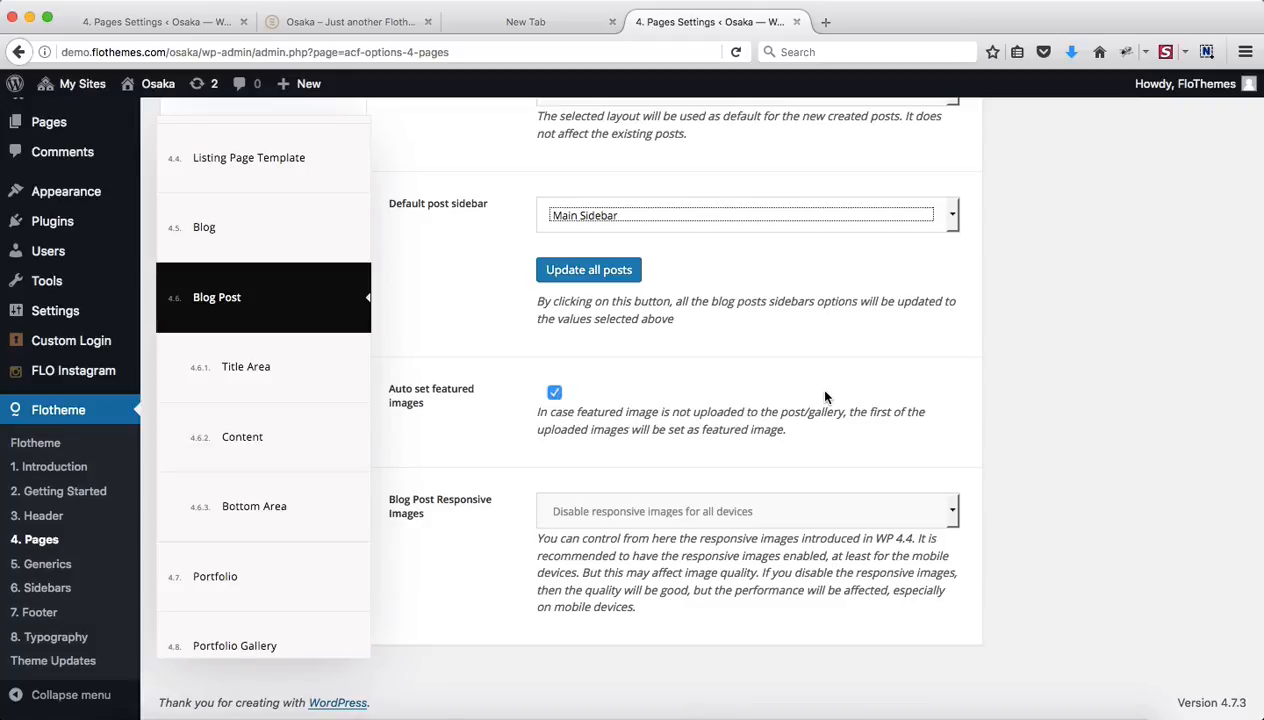
- View the available choices for Blog Post Responsive Images without changing the setting
scroll(822, 391, "up", 1)
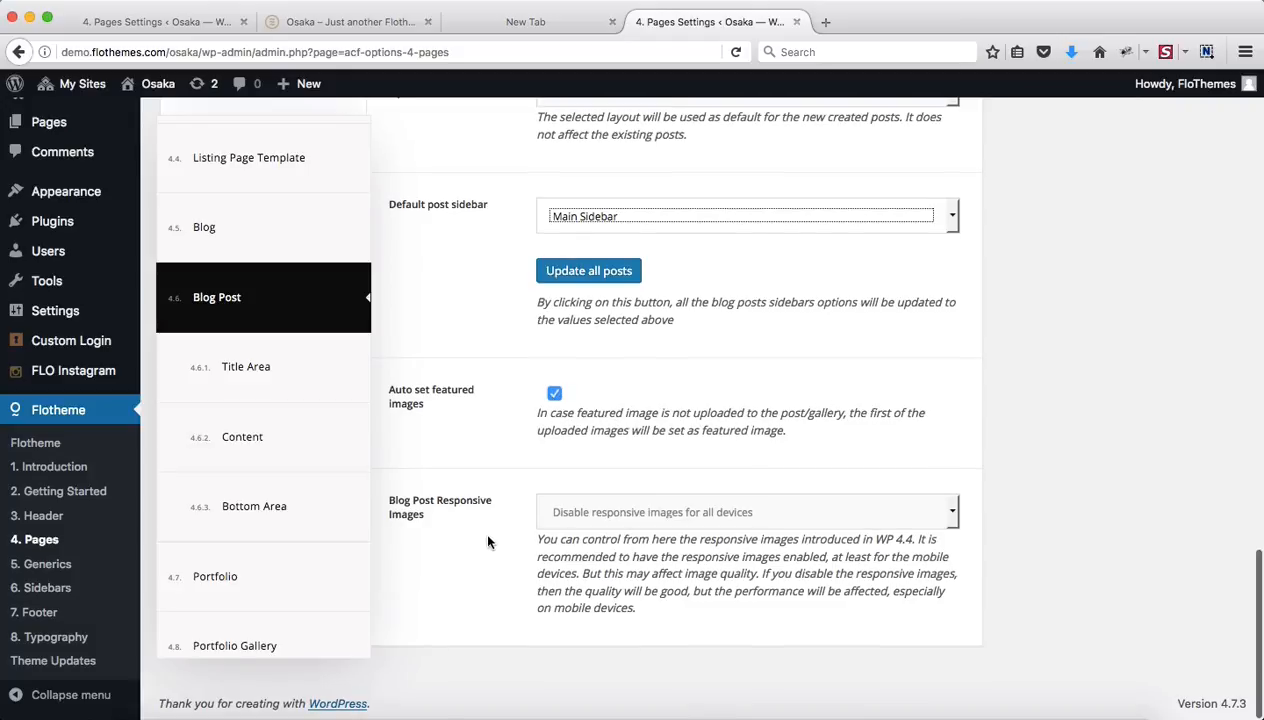
left_click(662, 522)
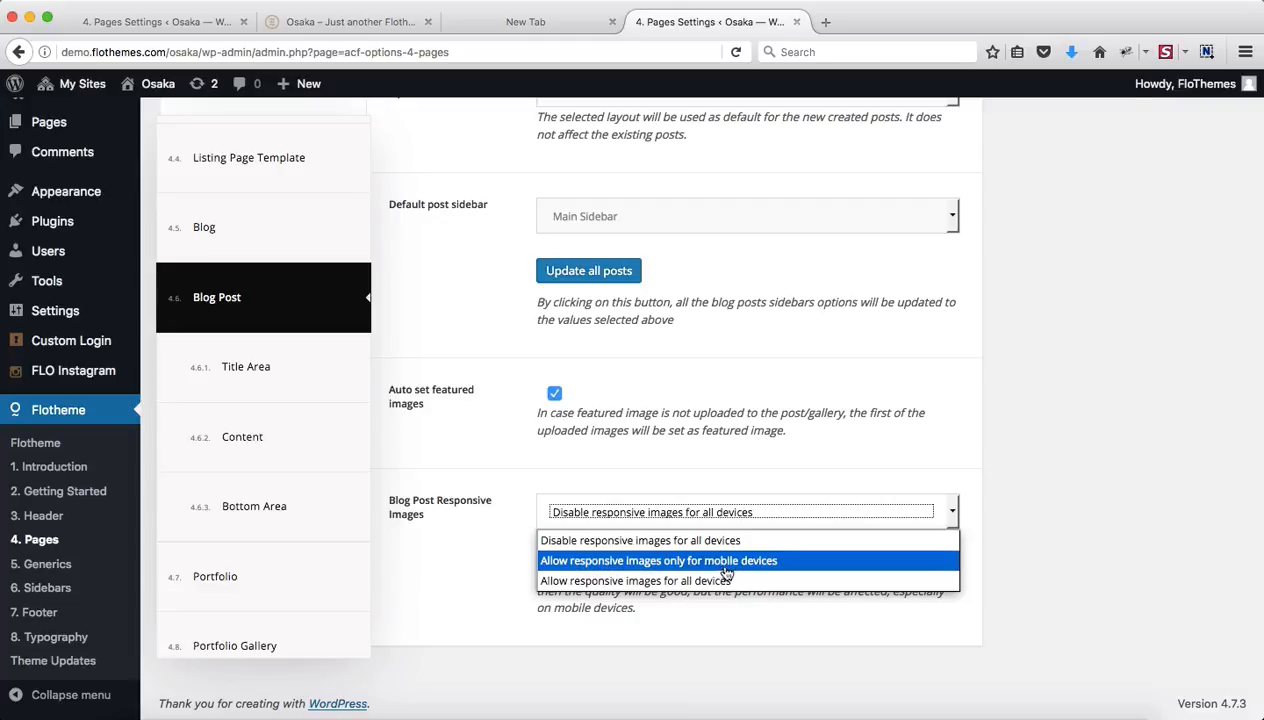
left_click(1081, 444)
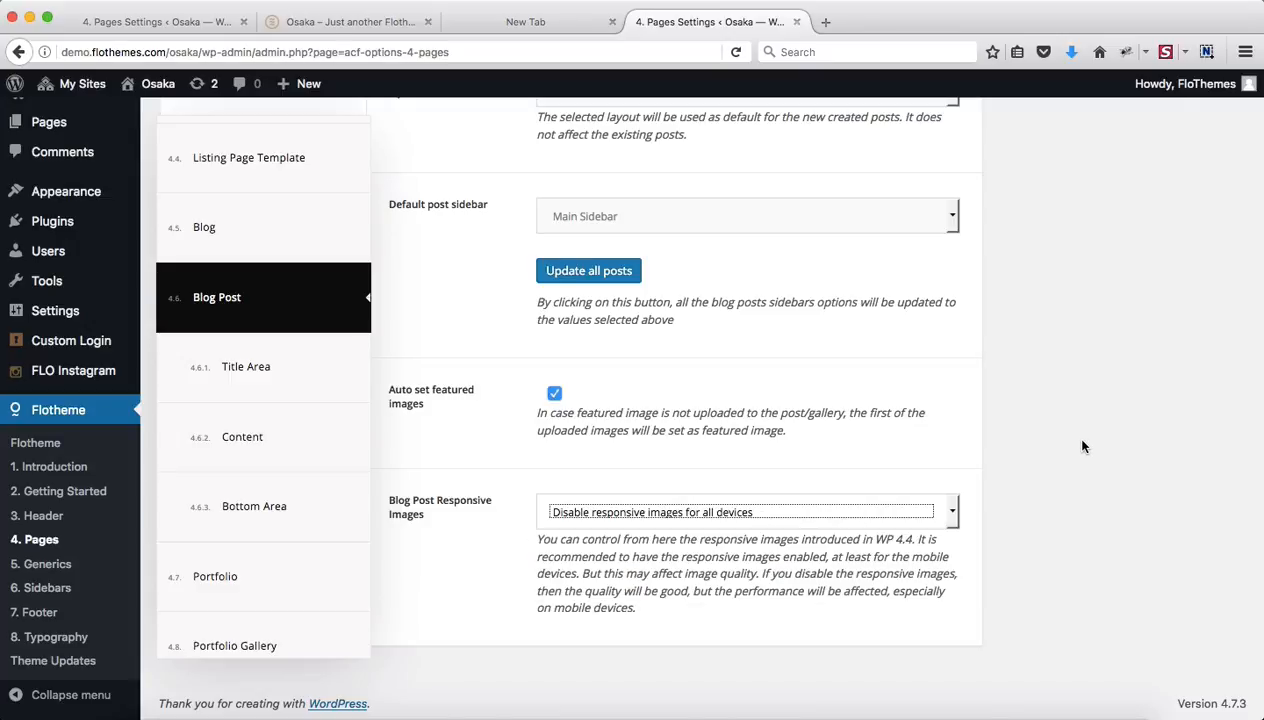
- Open the blog post Title Area settings and inspect the background color and Display Featured Image options
left_click(308, 367)
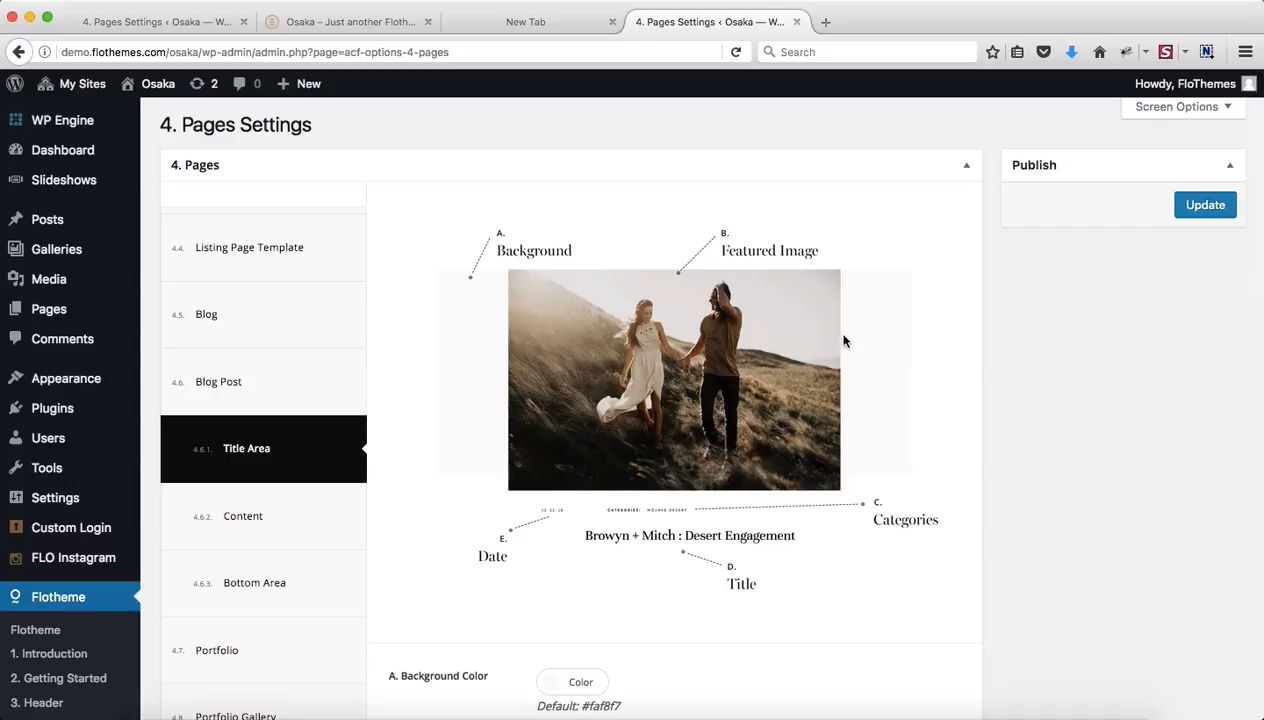
scroll(843, 341, "down", 4)
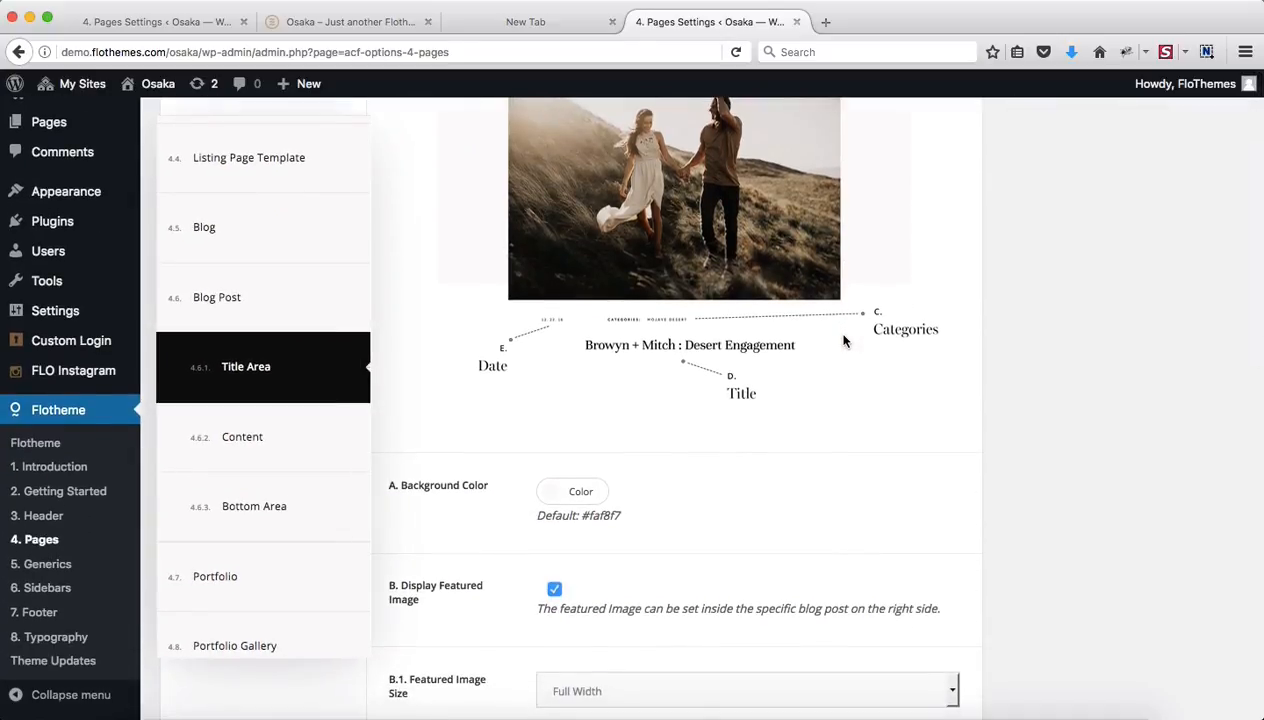
left_click(594, 492)
left_click(773, 517)
scroll(770, 517, "down", 2)
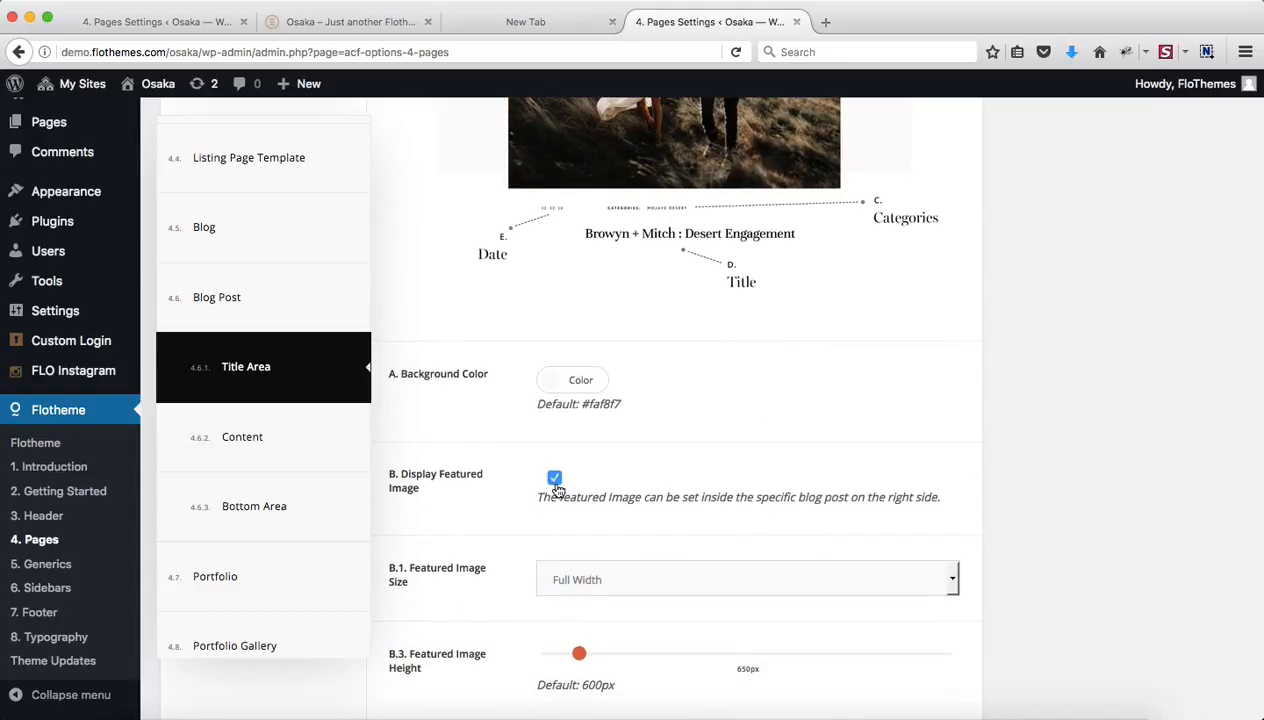
scroll(556, 487, "up", 4)
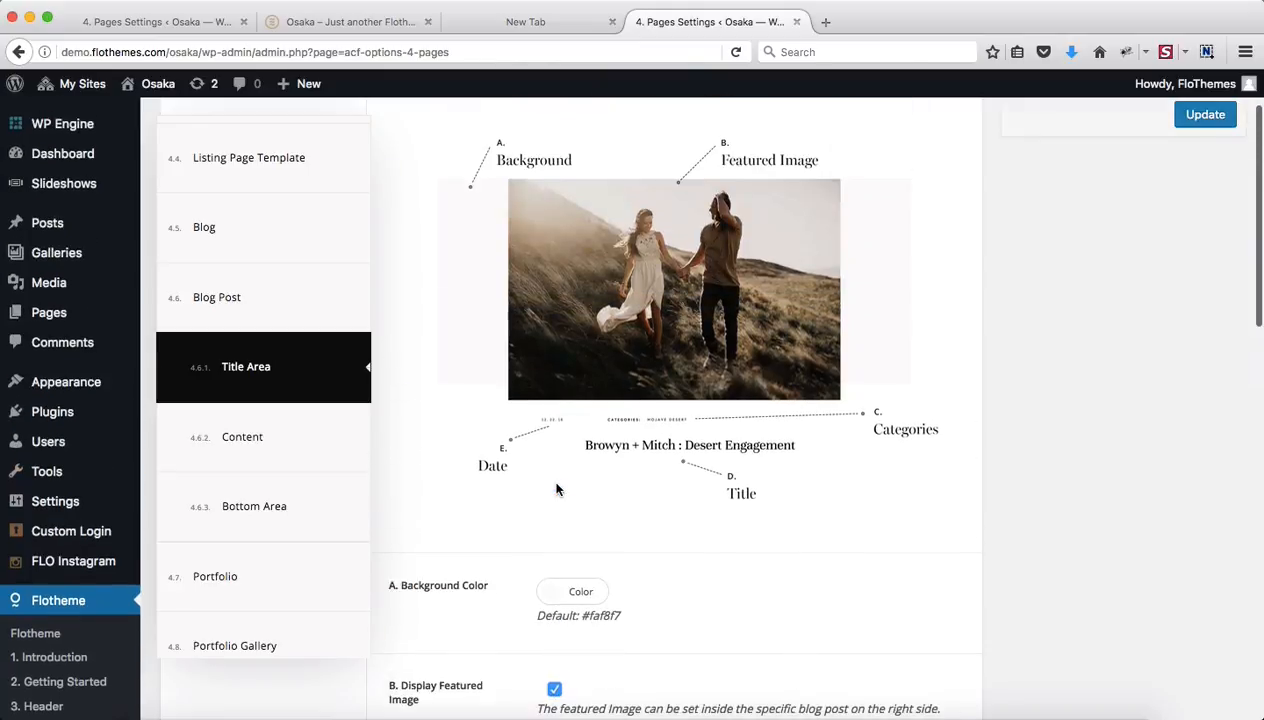
scroll(778, 369, "down", 8)
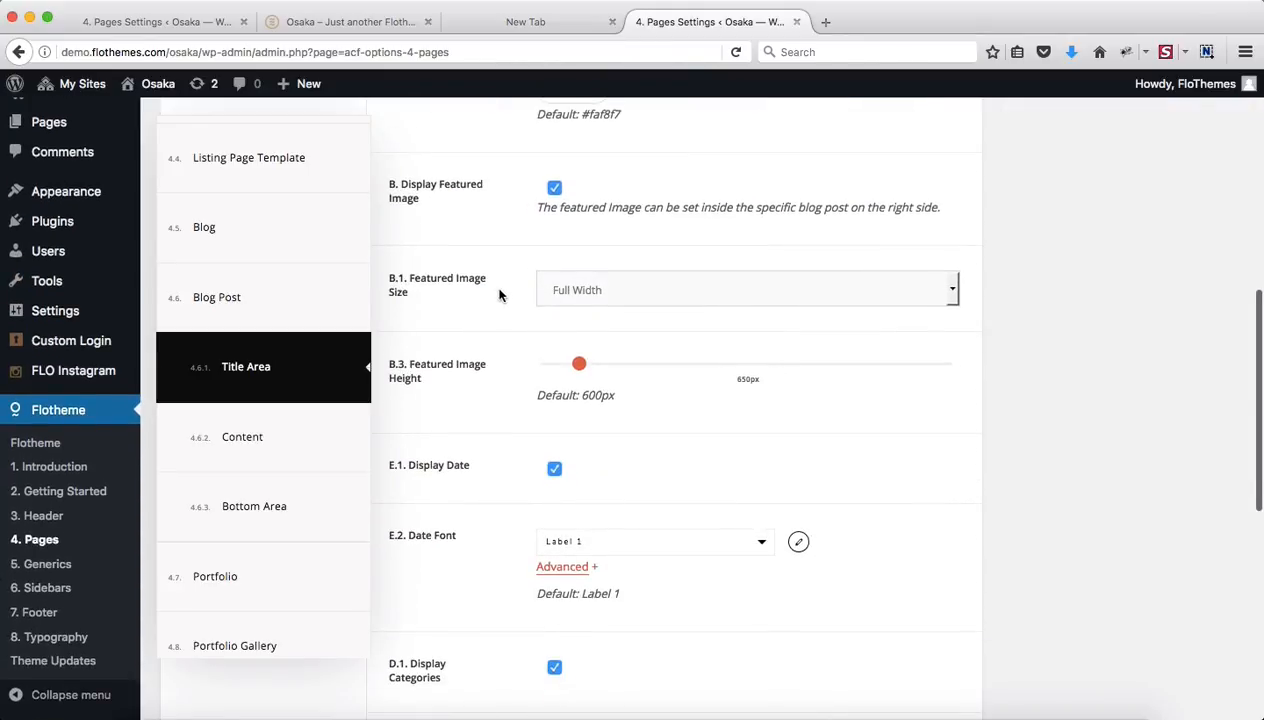
- View the Featured Image Size choices and the Featured Image Height setting of the Title Area
left_click(576, 292)
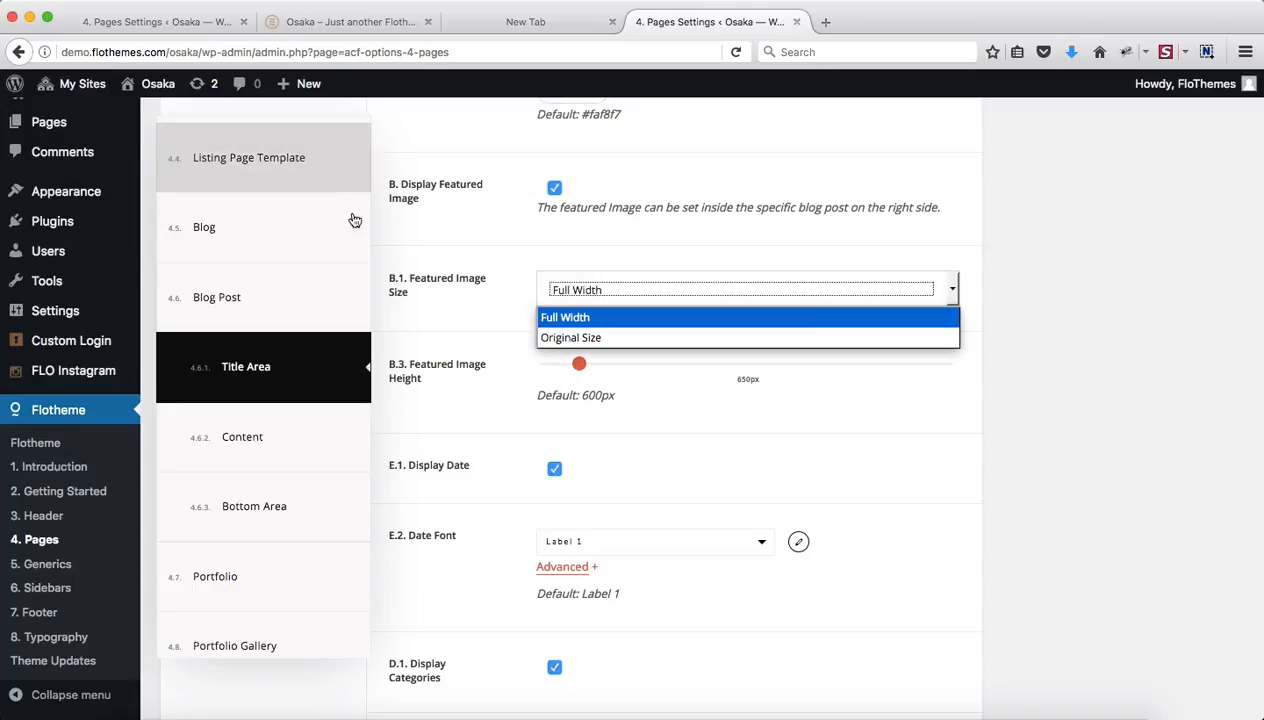
left_click(1021, 263)
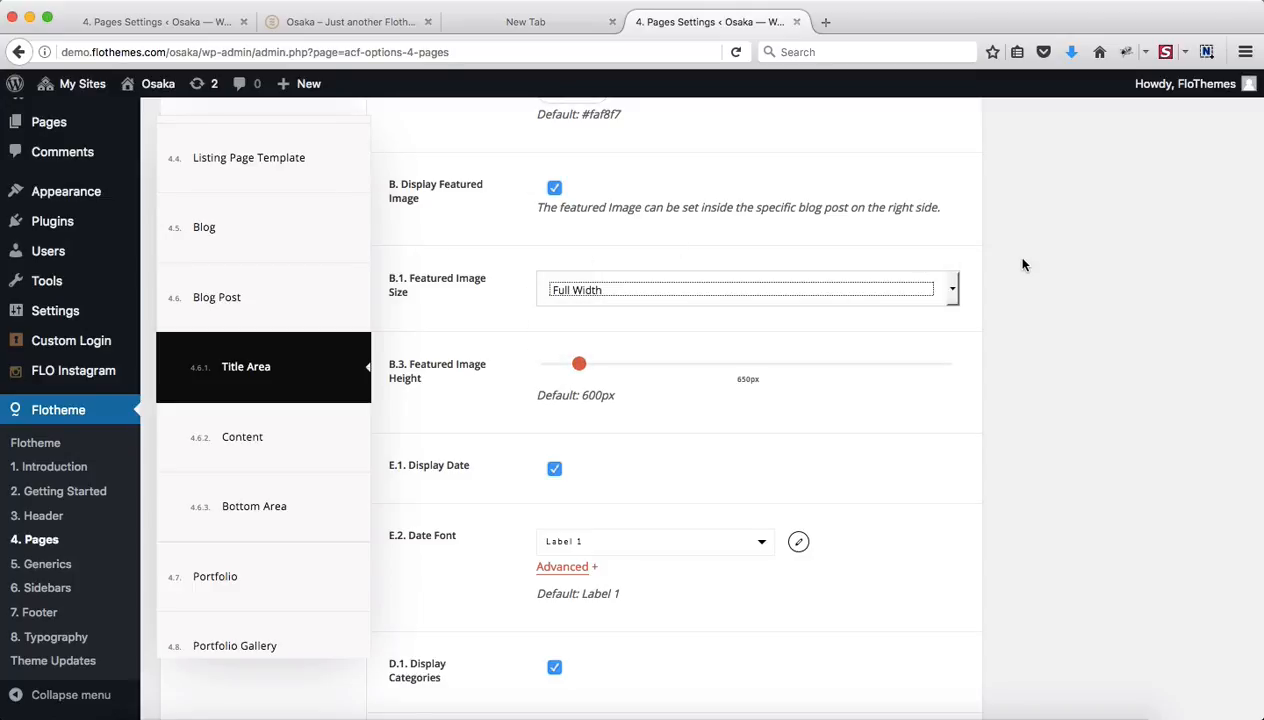
scroll(1021, 263, "down", 1)
scroll(1022, 264, "down", 2)
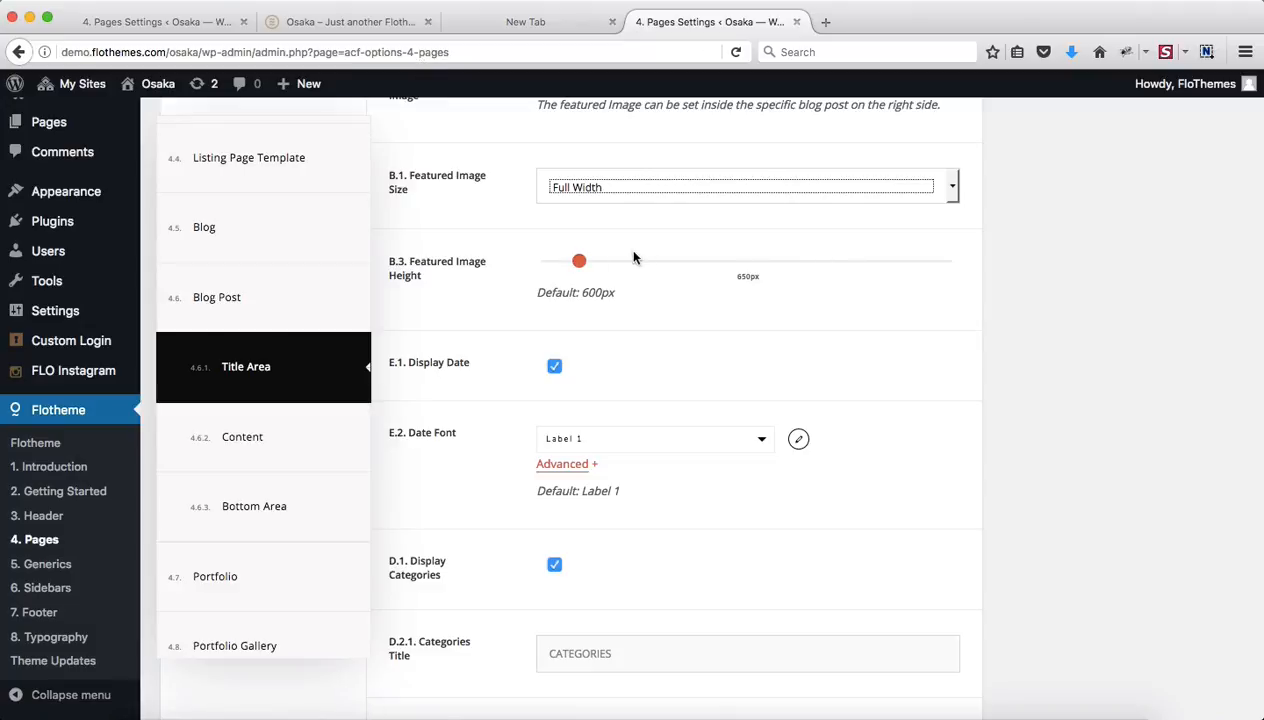
- Examine the Title Area's date, categories and title font settings through to the end of the section
scroll(752, 285, "down", 3)
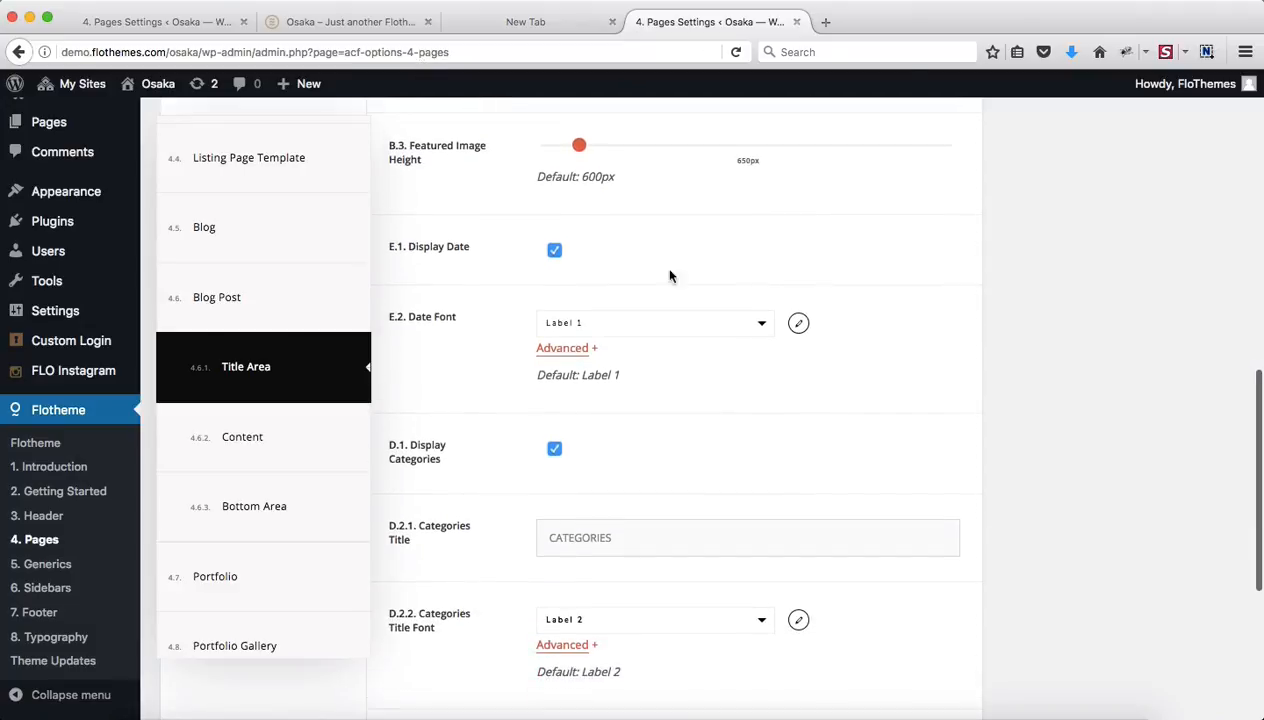
scroll(511, 250, "down", 3)
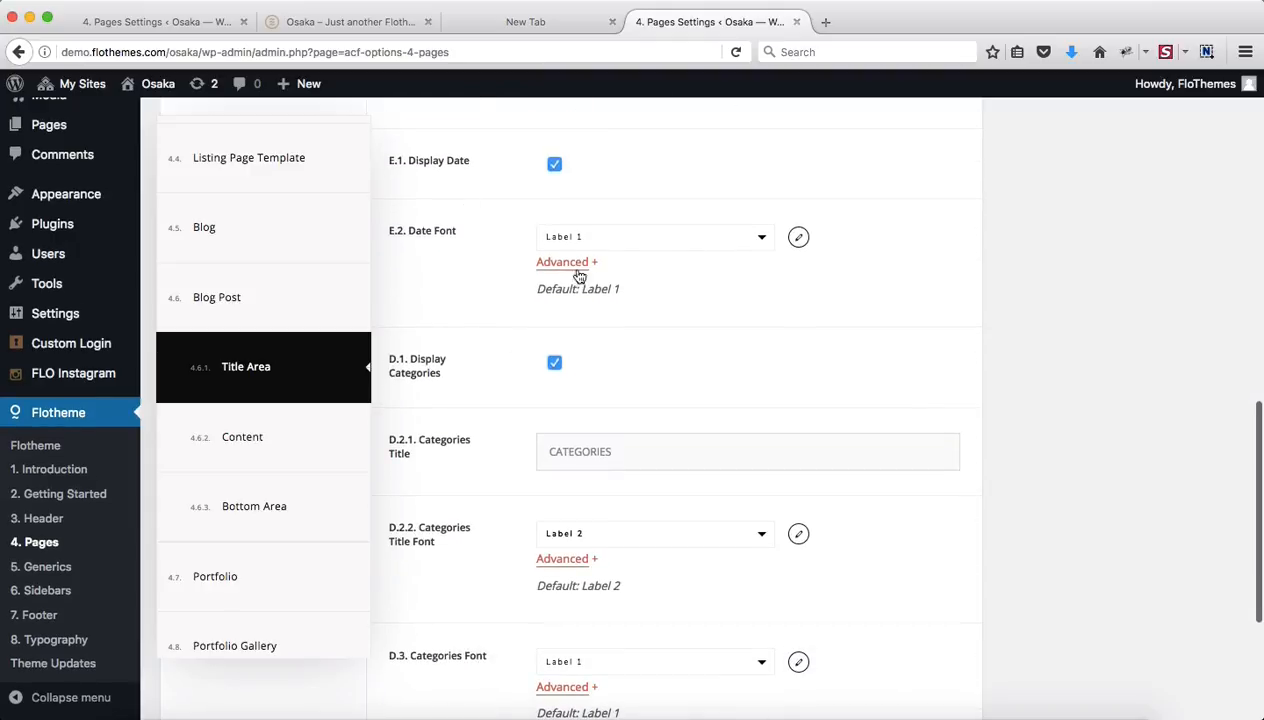
scroll(625, 265, "down", 3)
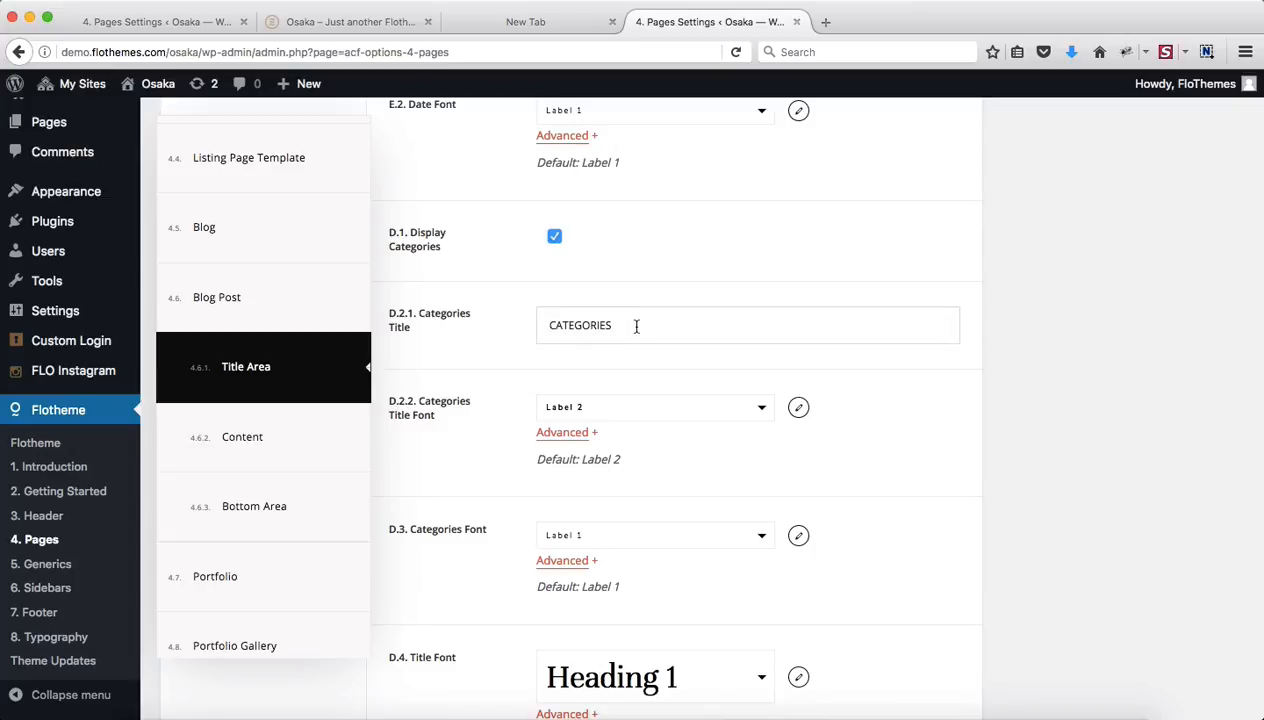
scroll(636, 326, "down", 3)
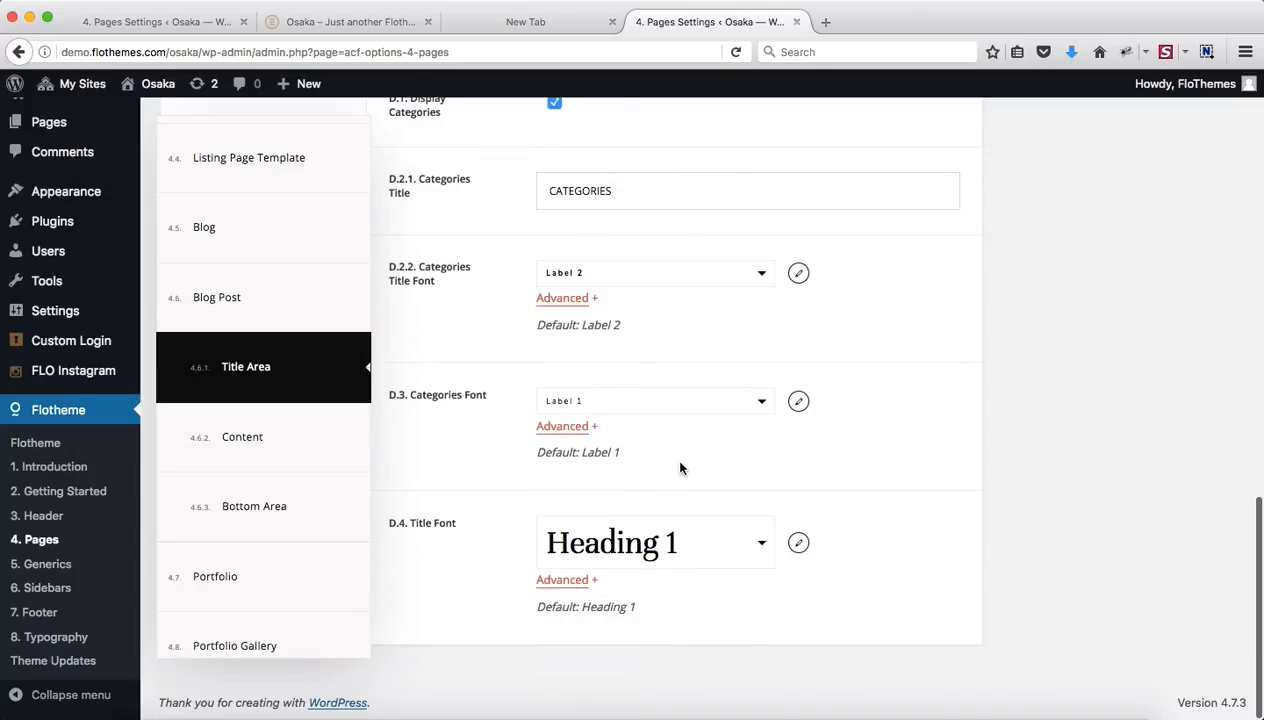
scroll(680, 468, "up", 3)
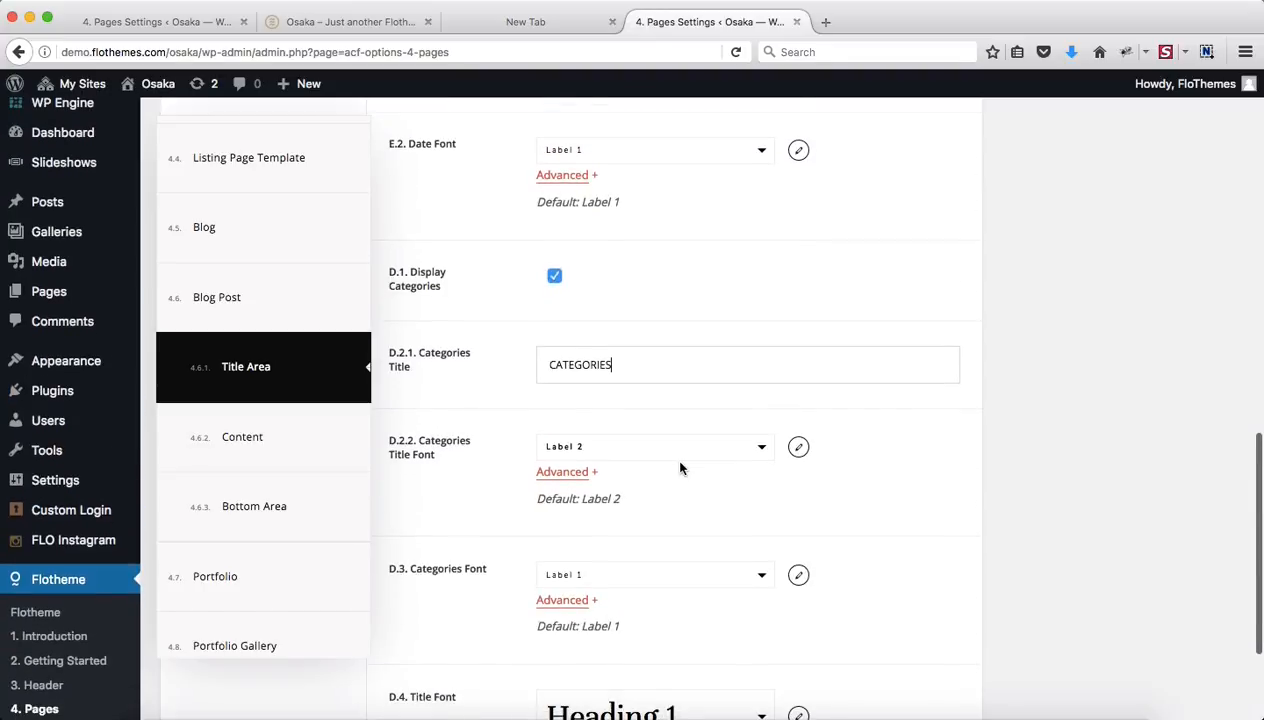
scroll(680, 468, "up", 5)
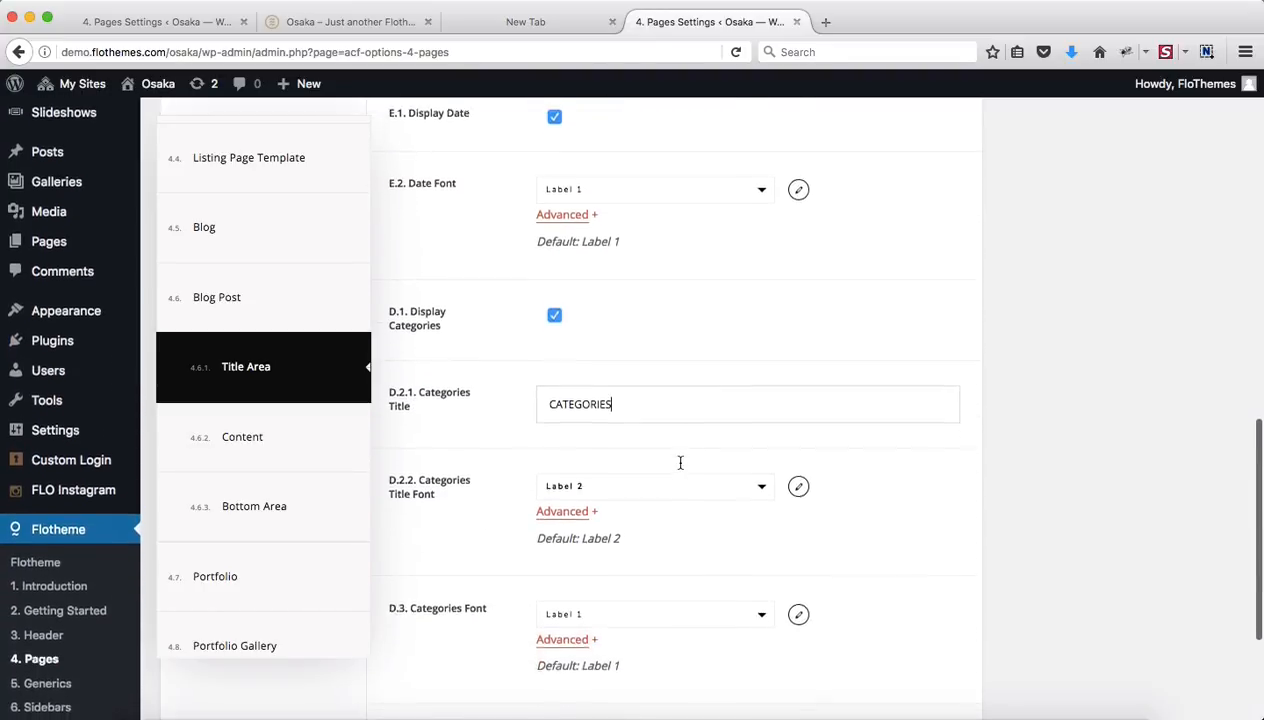
scroll(577, 320, "down", 8)
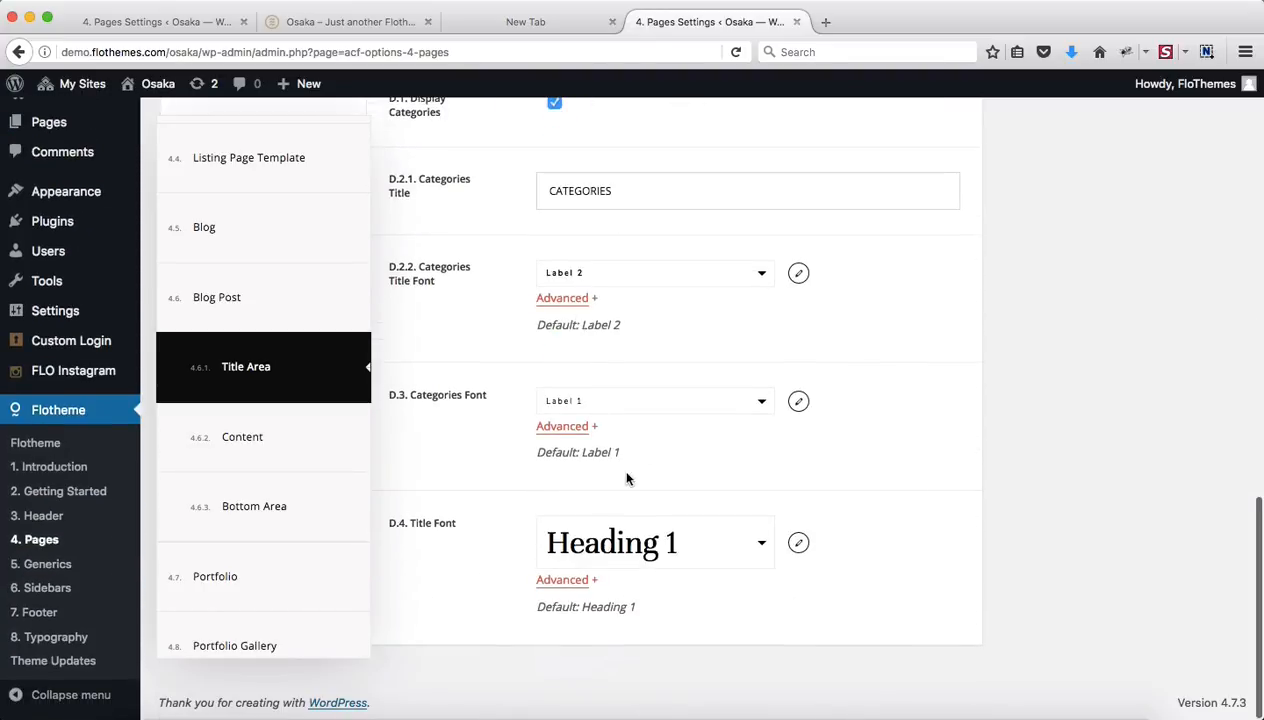
- Open the blog post Content settings and inspect the content typography note, Content Width and image distance options
scroll(711, 446, "up", 15)
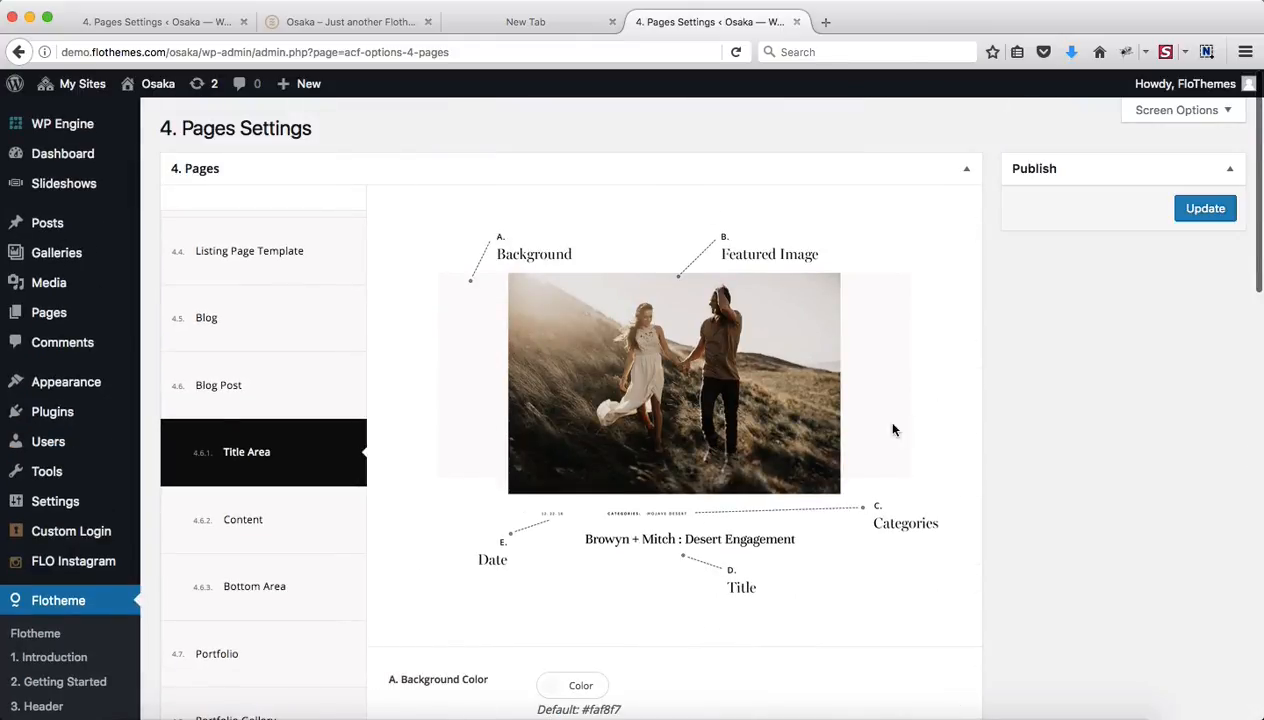
left_click(261, 525)
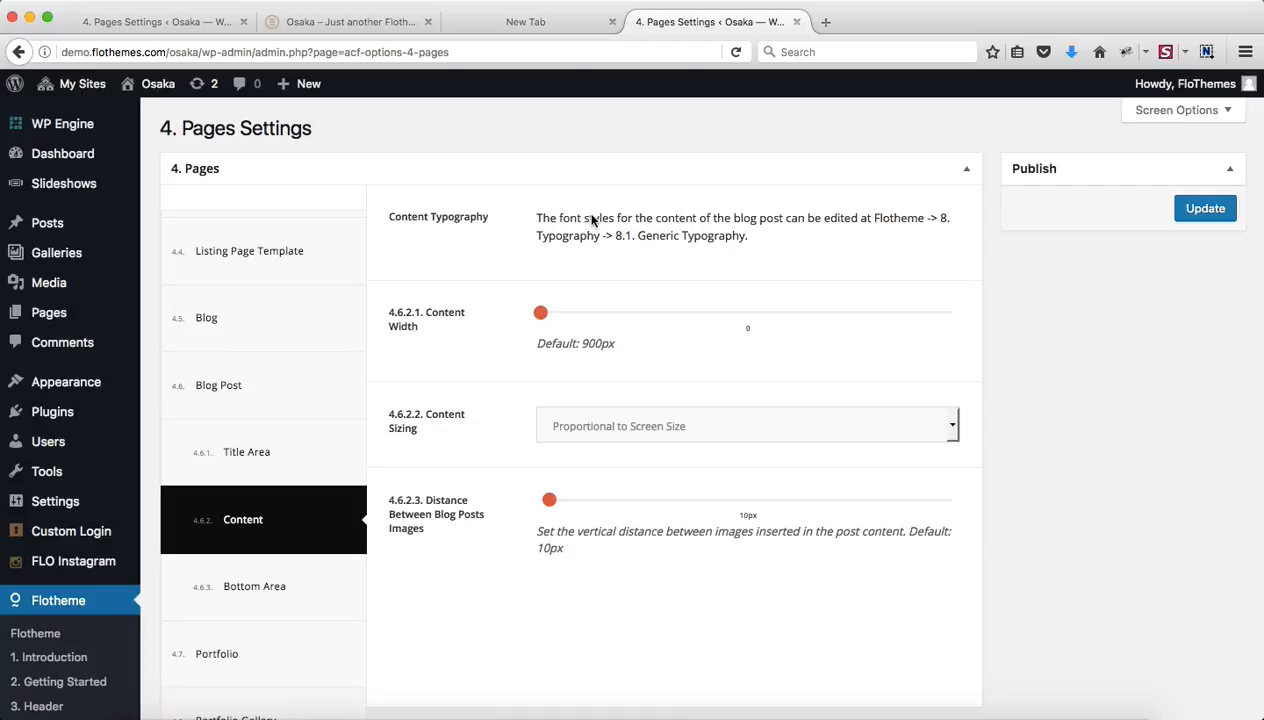
scroll(255, 460, "down", 4)
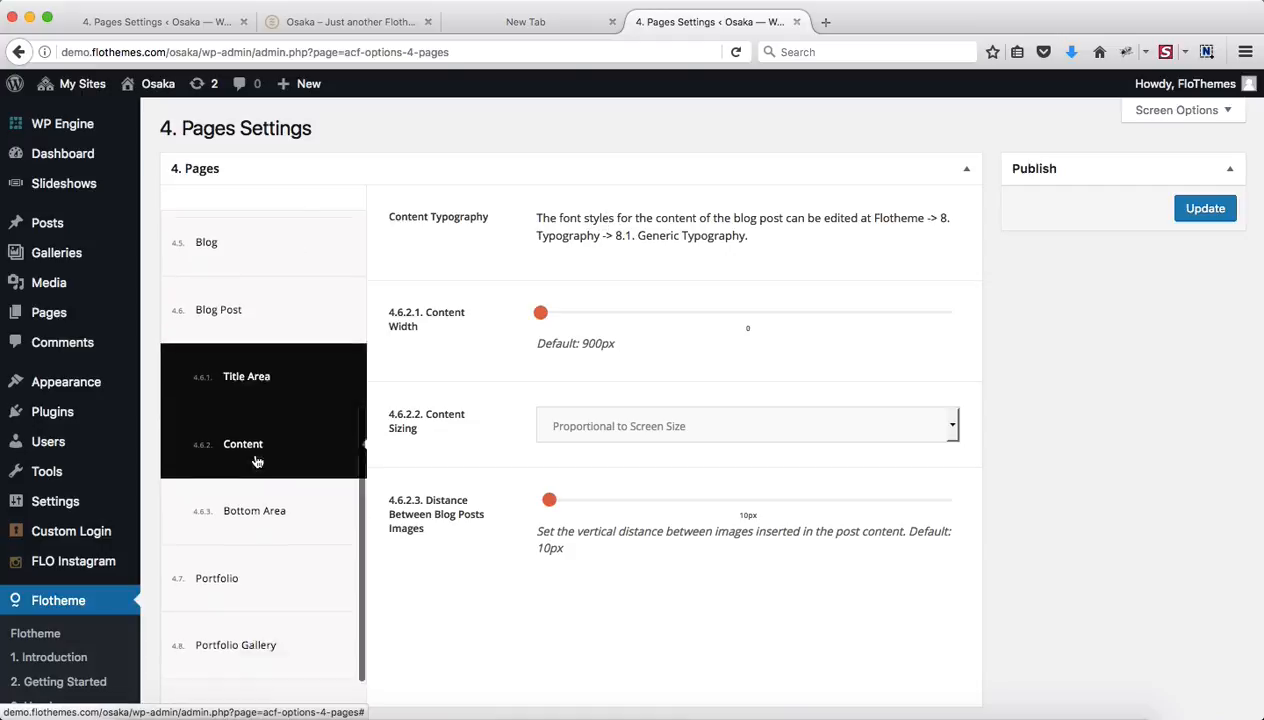
scroll(65, 640, "down", 2)
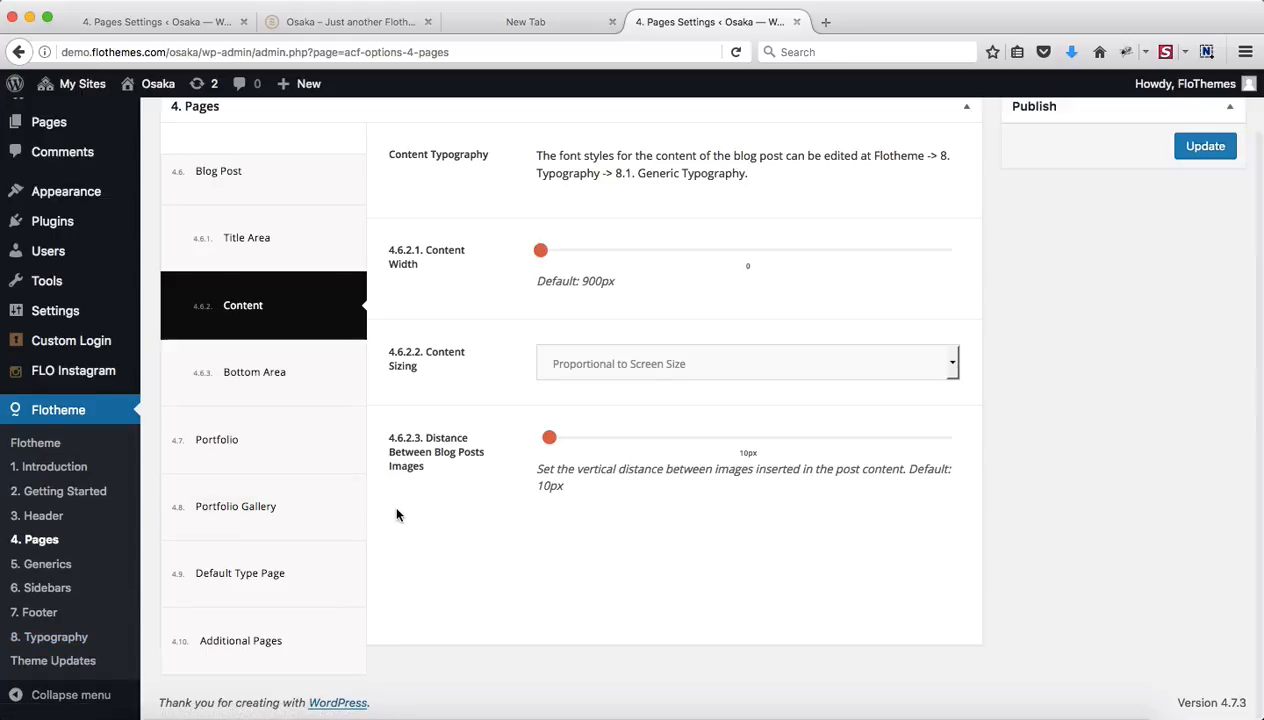
scroll(395, 510, "up", 3)
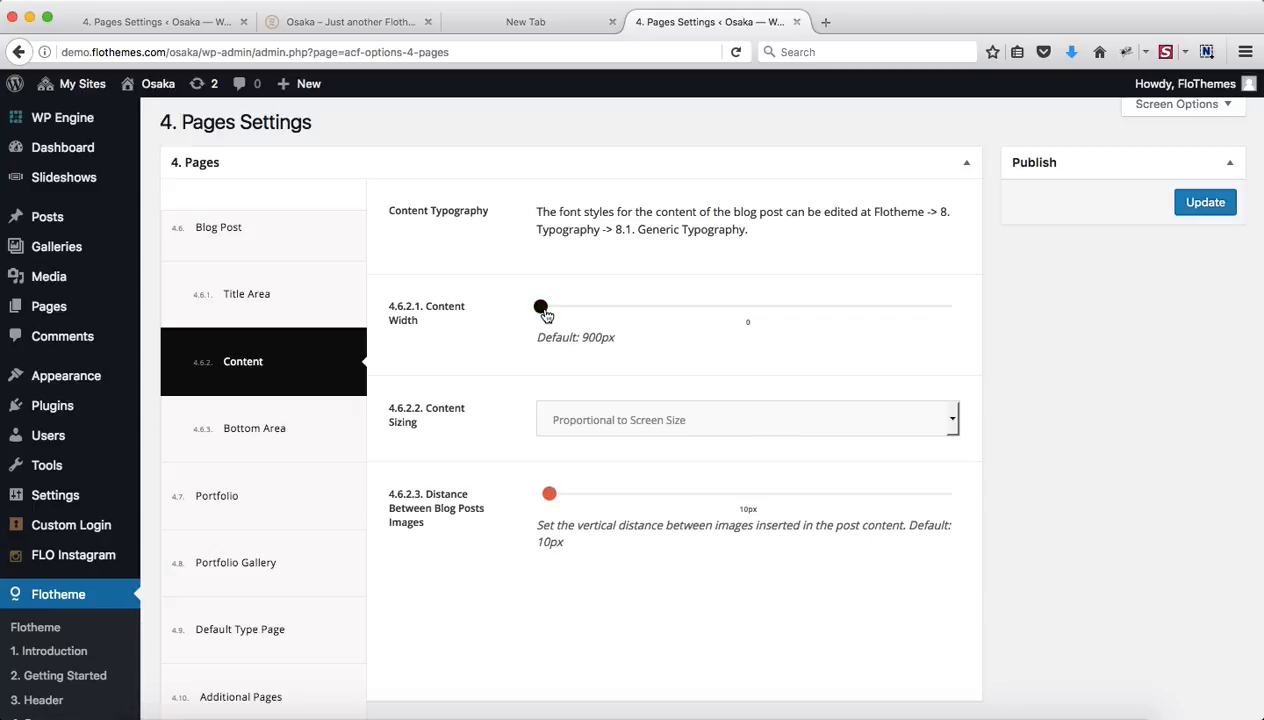
mouse_move(545, 310)
left_mouse_down()
mouse_move(595, 311)
mouse_move(535, 310)
left_mouse_up()
scroll(535, 313, "down", 2)
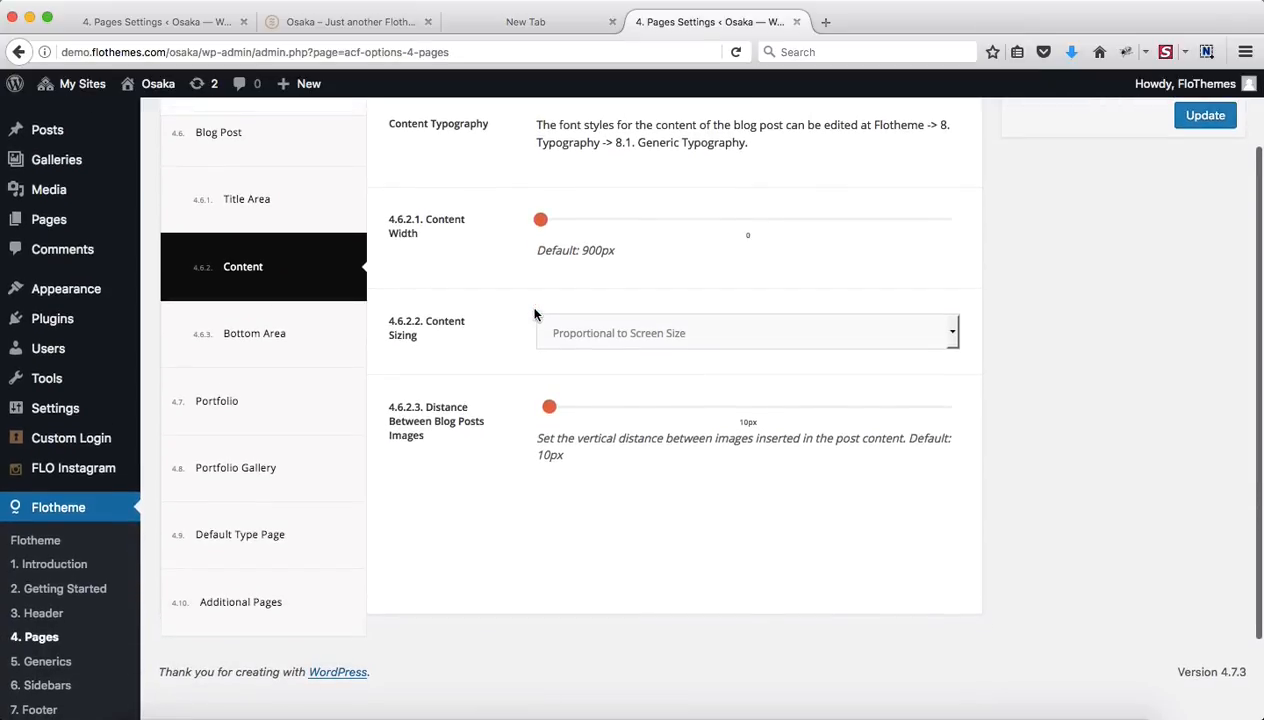
- Switch the blog post Content Sizing to Fixed Pixels and back to Proportional to Screen Size
left_click(690, 337)
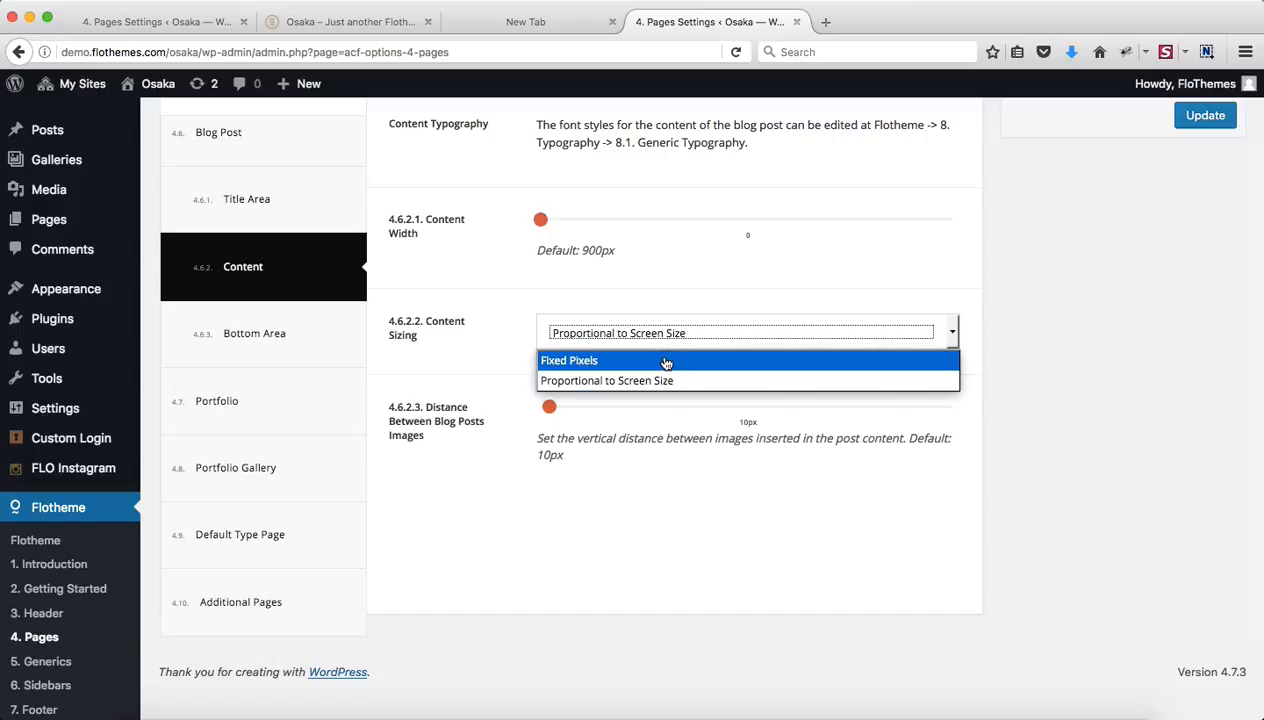
left_click(666, 361)
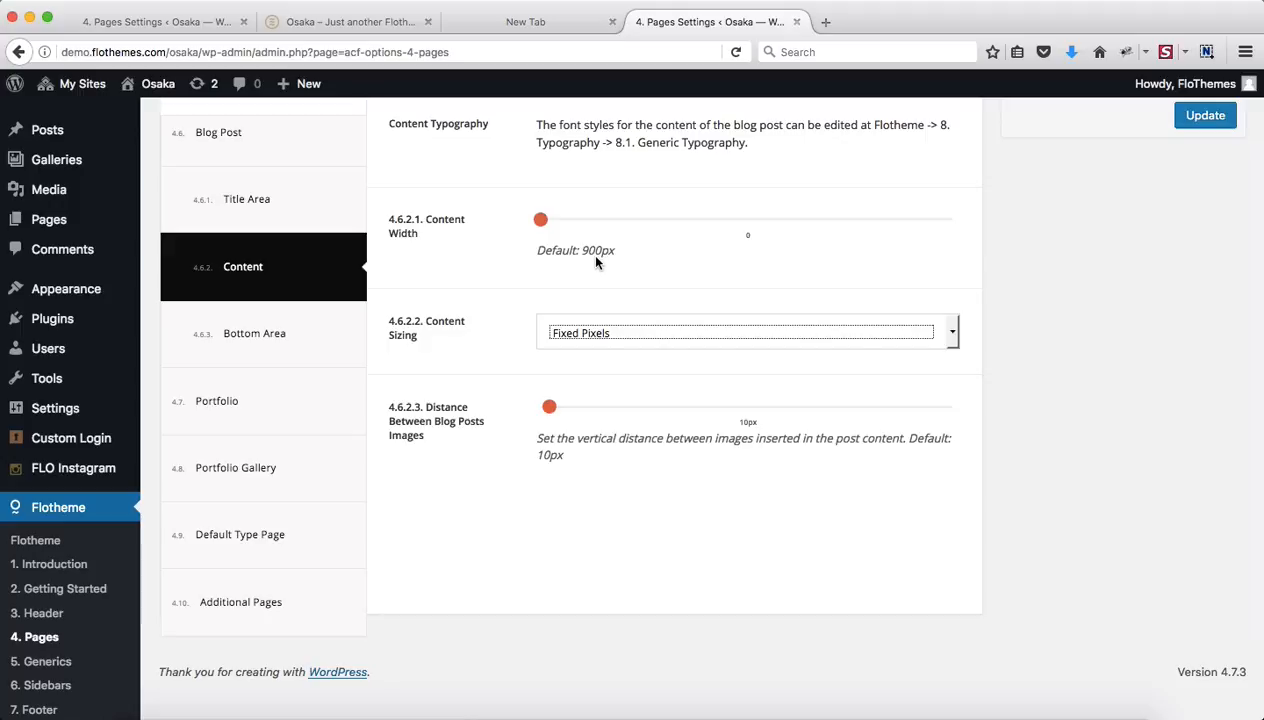
left_click(612, 330)
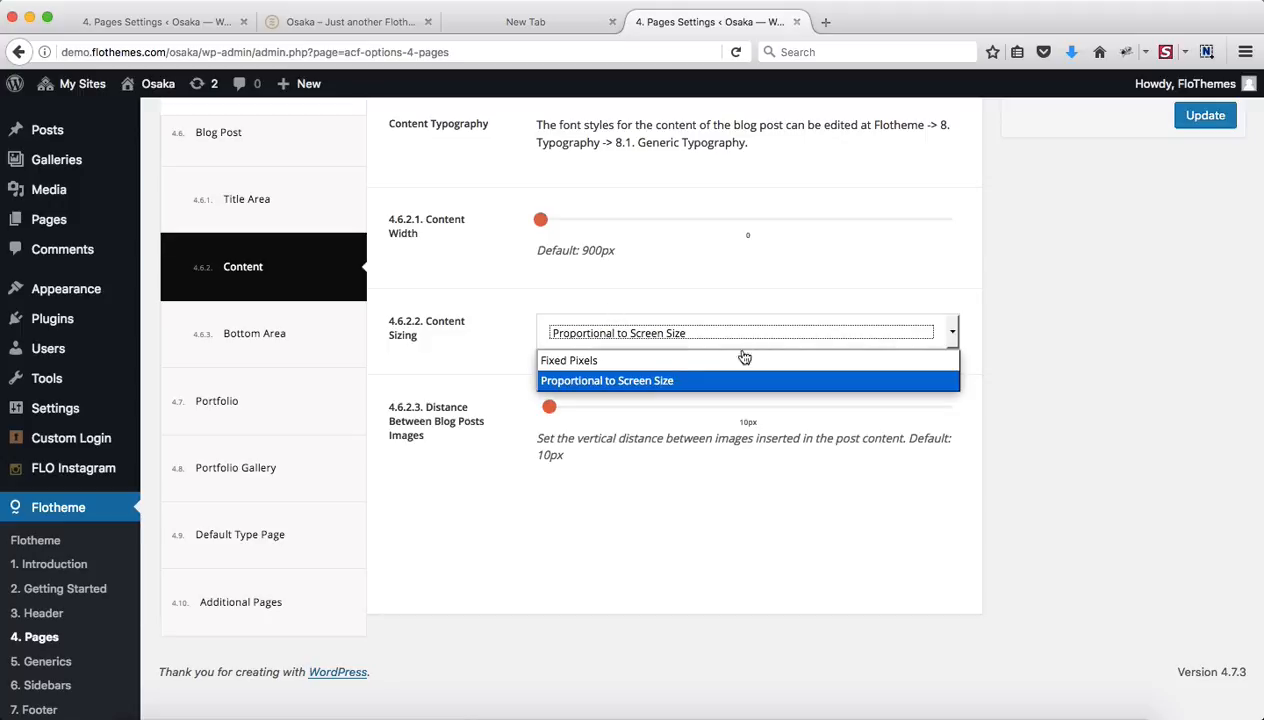
left_click(729, 388)
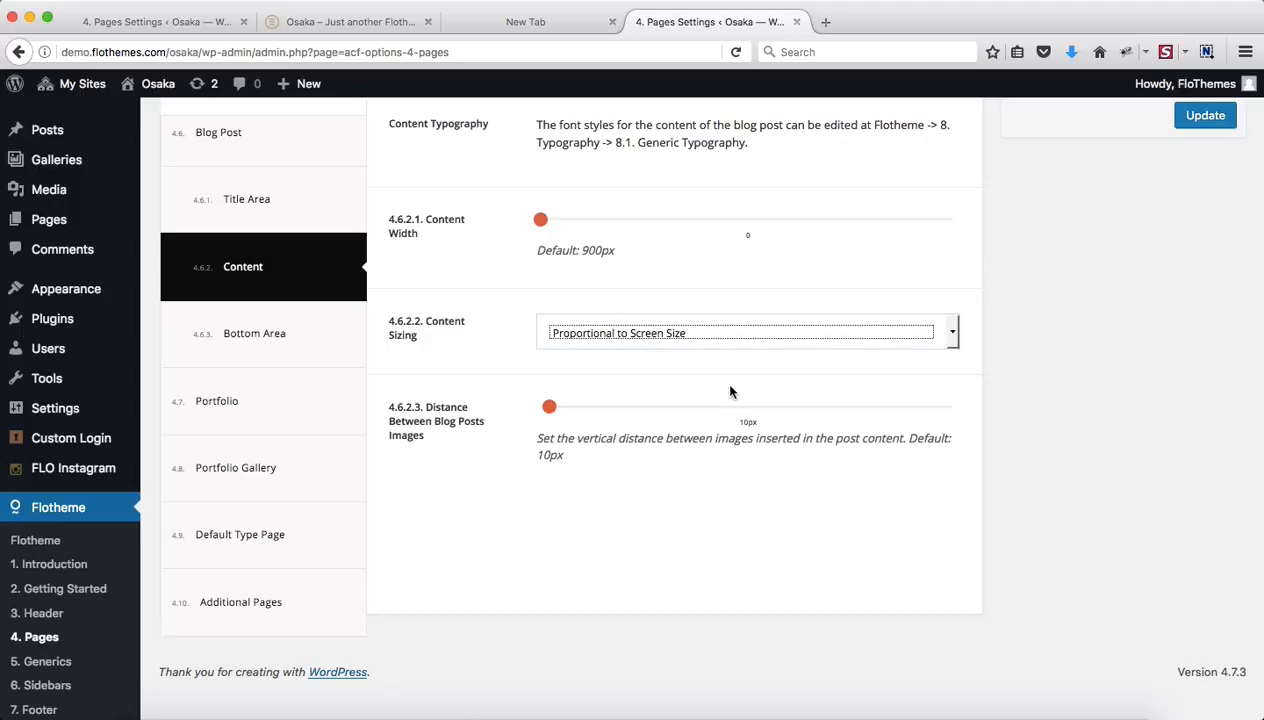
double_click(730, 388)
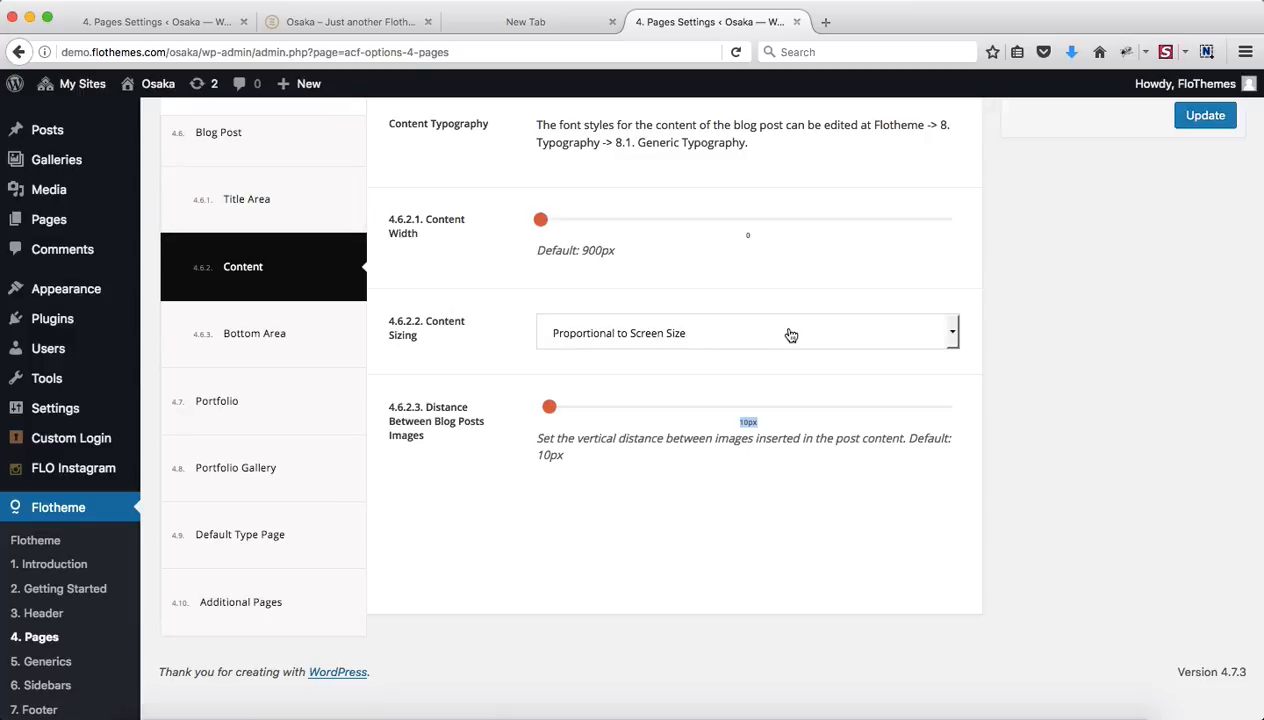
left_click(602, 448)
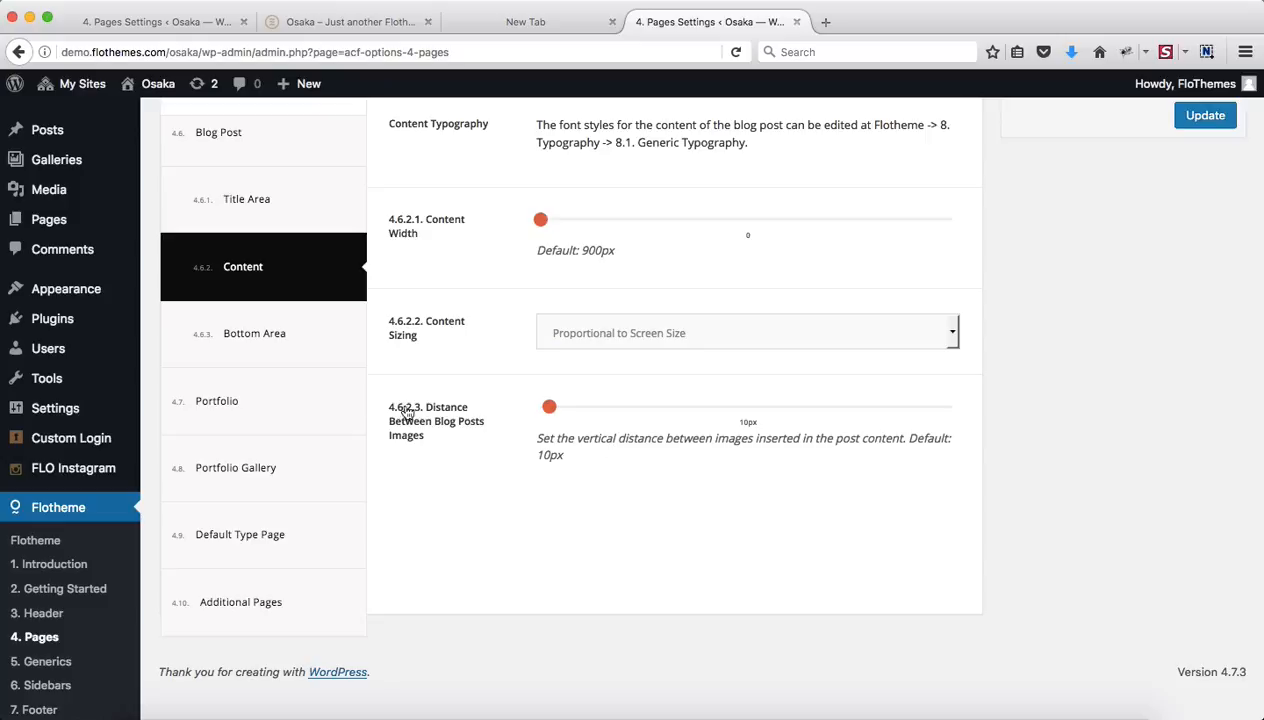
- Open the blog post Bottom Area settings and view the layout diagram of tags, sharing options and comment area
left_click(298, 342)
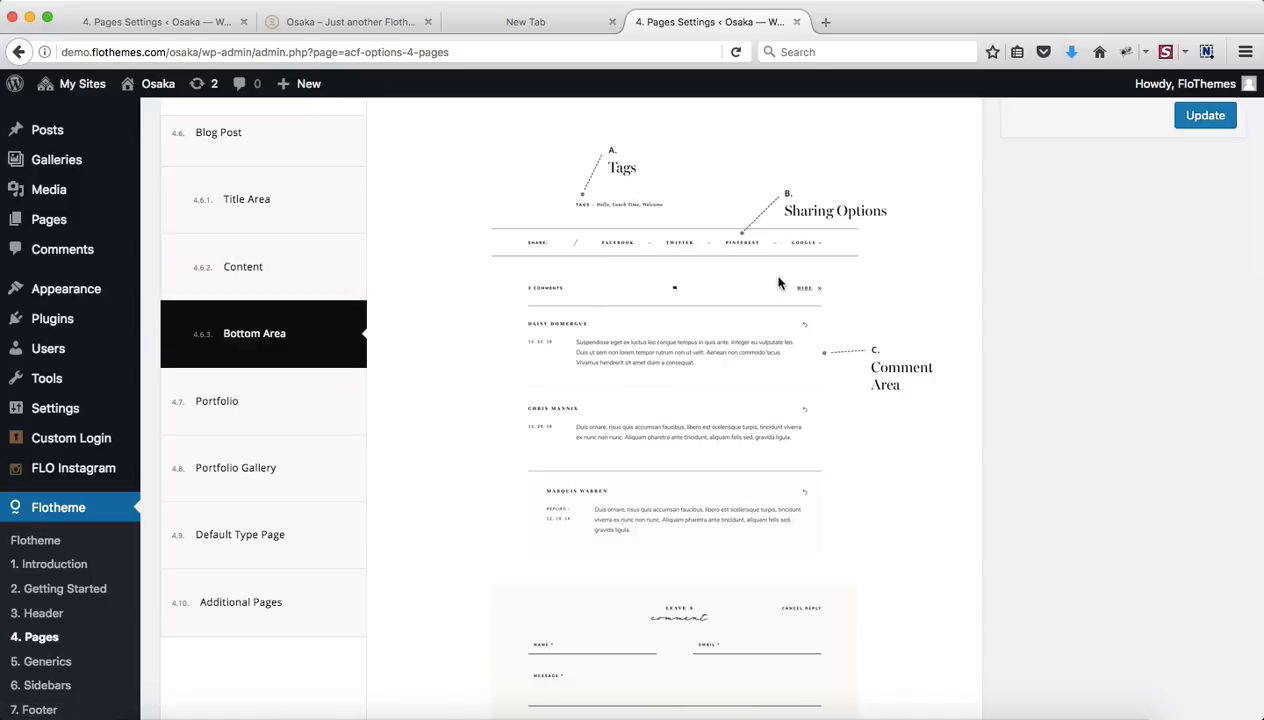
scroll(792, 284, "up", 2)
scroll(792, 284, "down", 2)
scroll(790, 285, "down", 1)
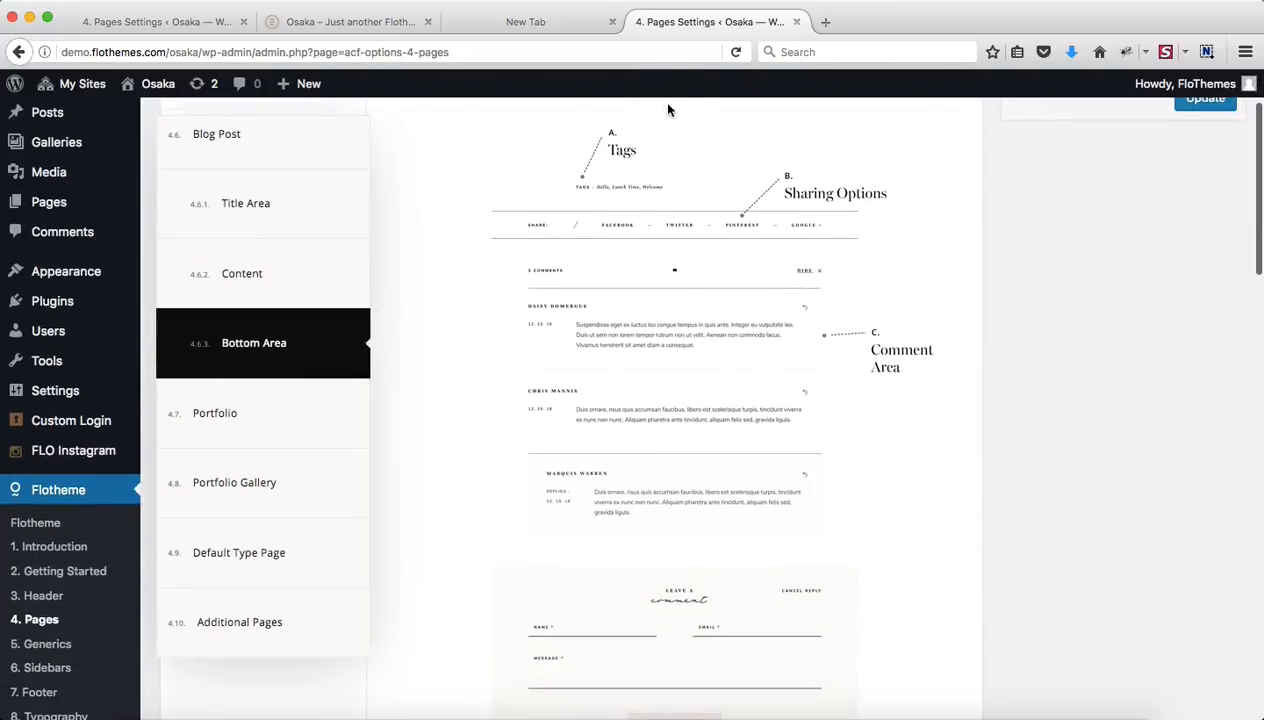
scroll(880, 314, "down", 1)
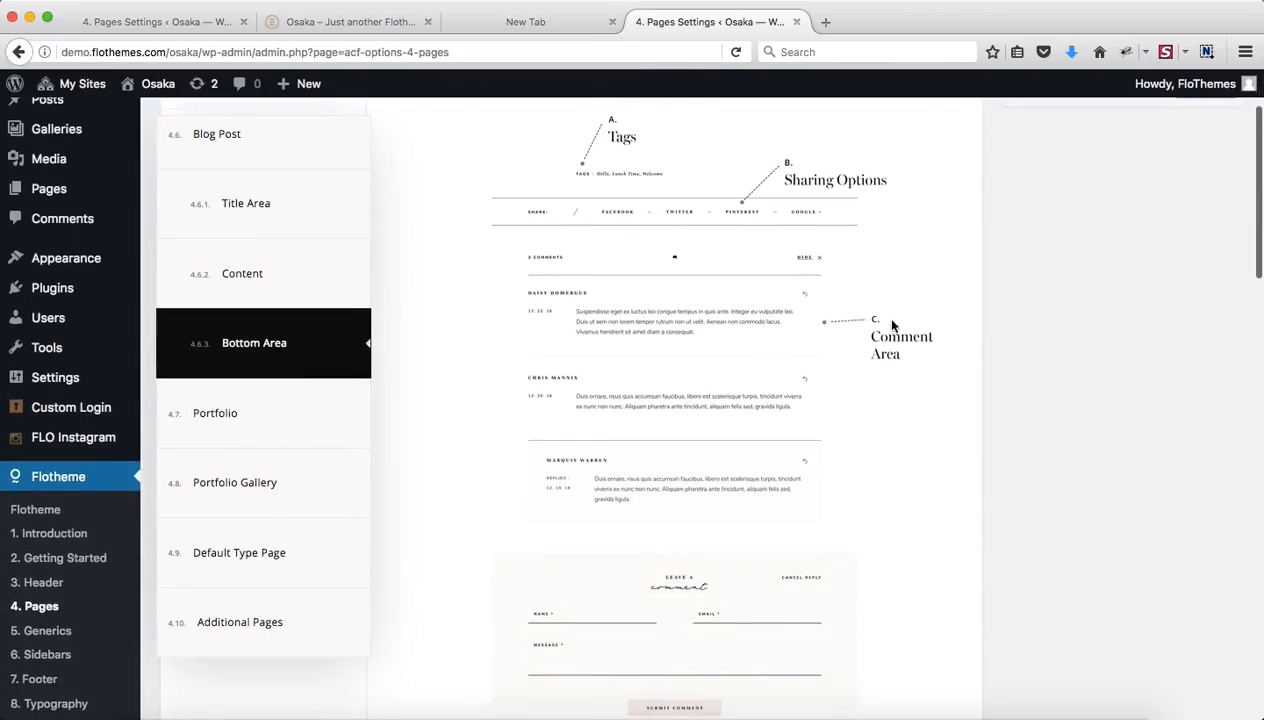
- Examine the Bottom Area's tags, sharing options, comment area and navigation links settings through to the post label fields
scroll(890, 330, "down", 4)
scroll(896, 335, "down", 7)
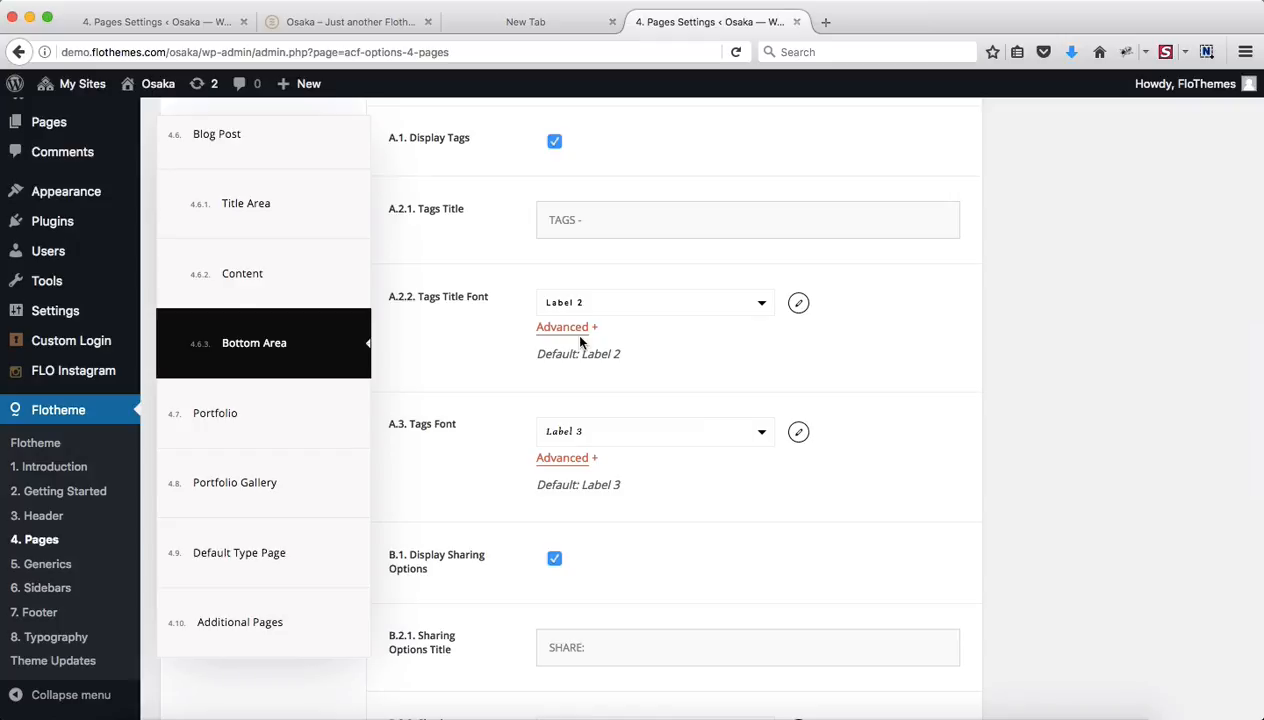
scroll(580, 341, "up", 2)
scroll(530, 240, "down", 2)
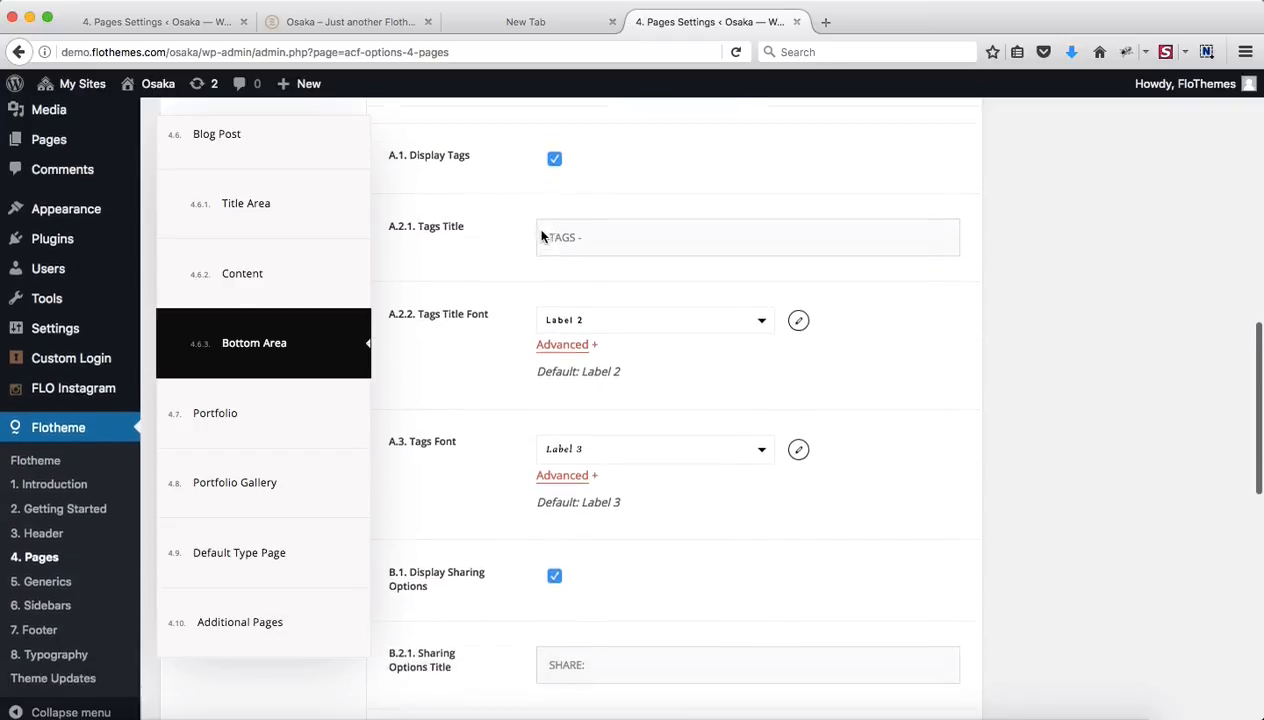
scroll(626, 516, "down", 5)
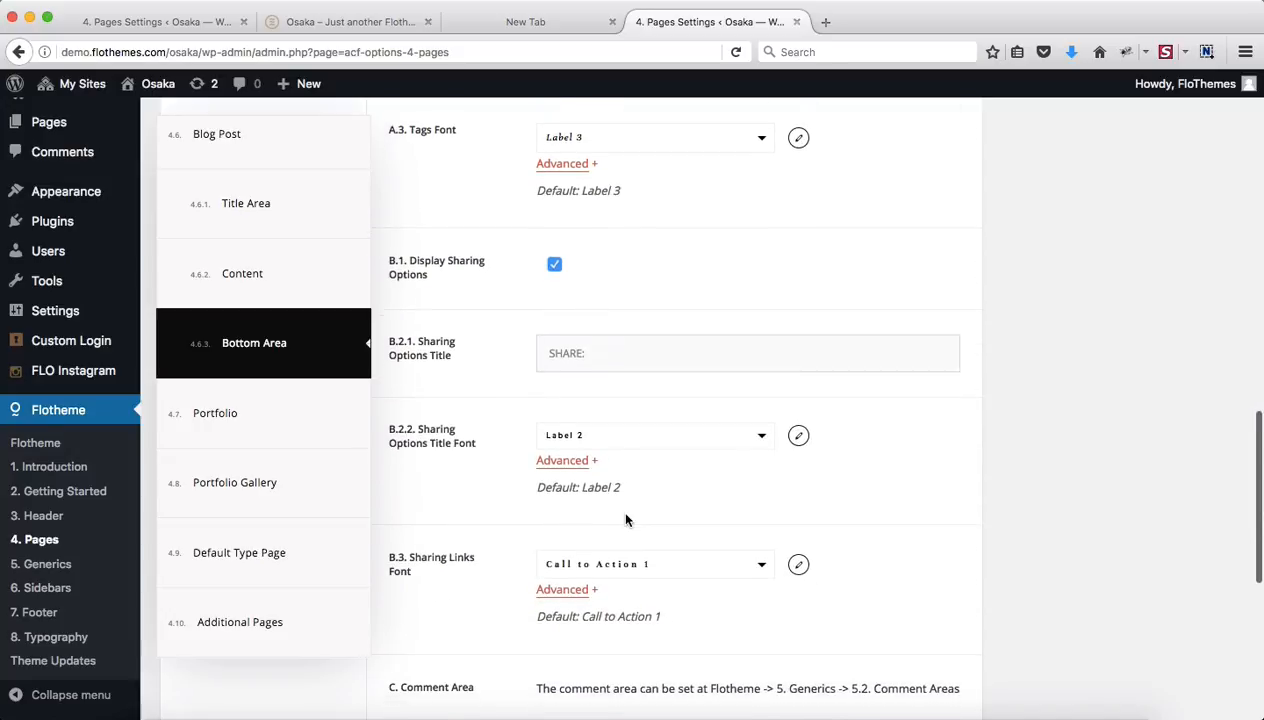
scroll(626, 519, "down", 6)
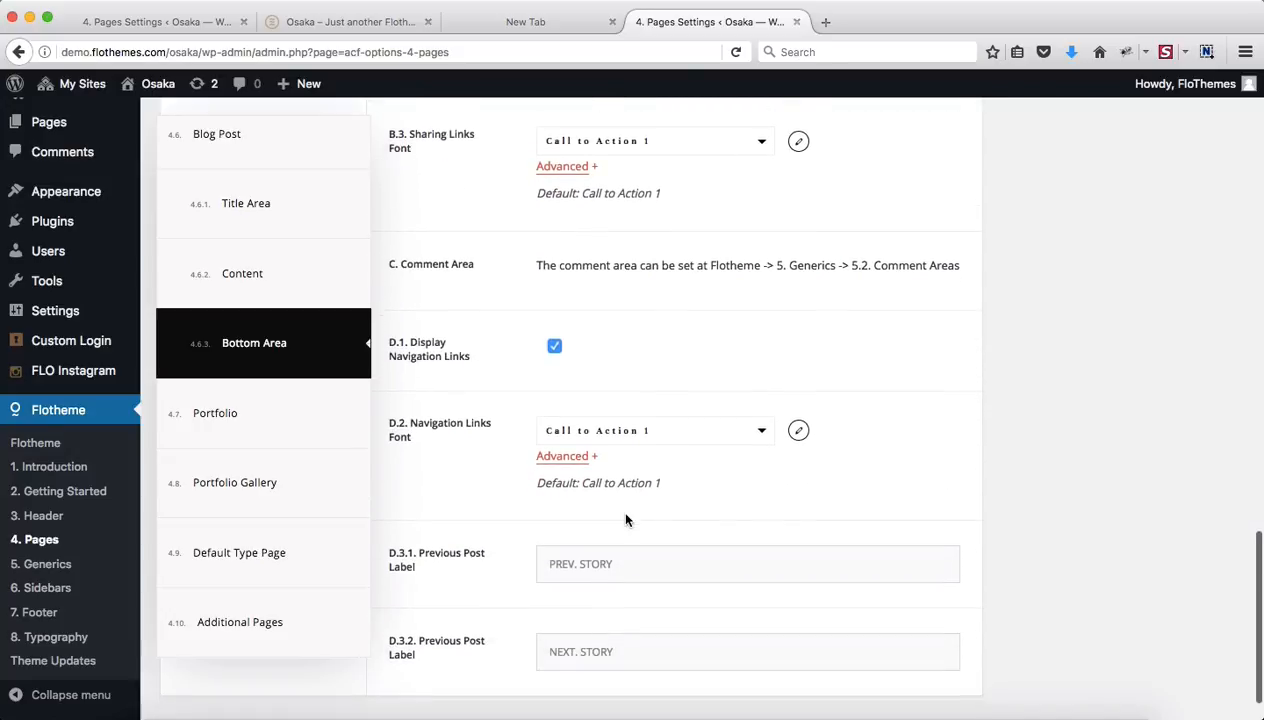
scroll(626, 519, "down", 1)
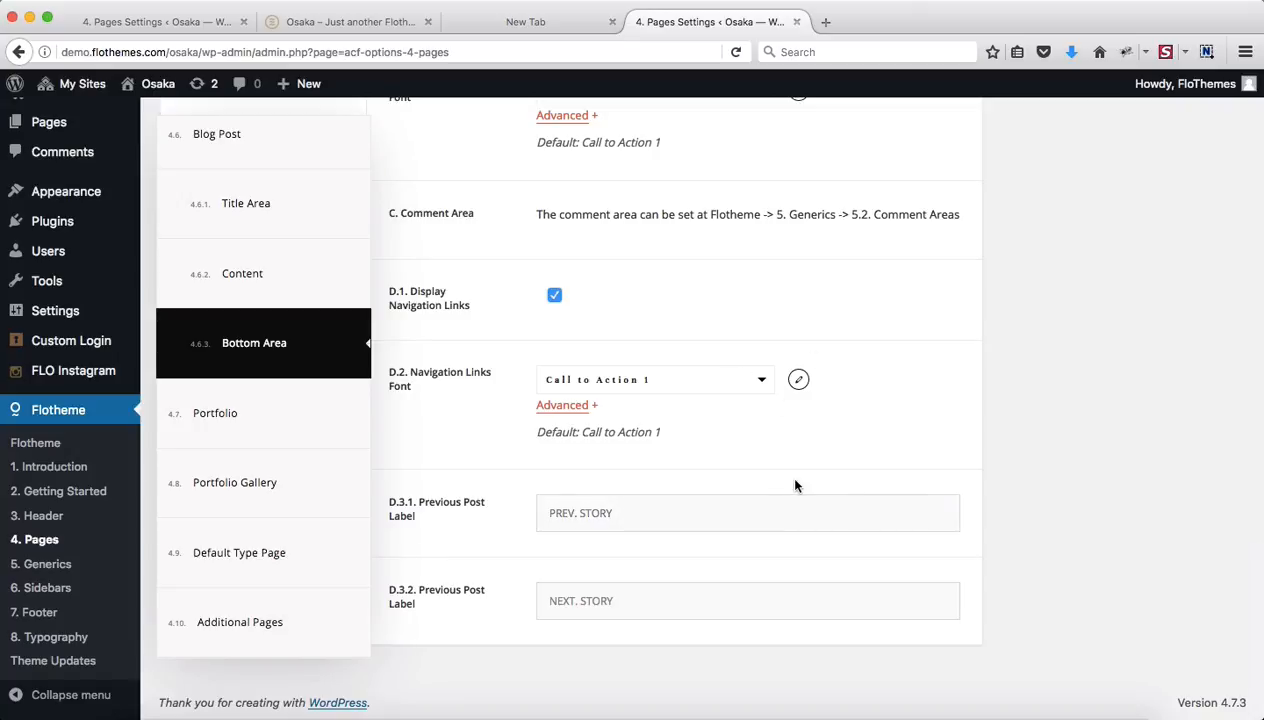
left_click(620, 510)
- Return to the Bottom Area layout diagram and check the navigation links and the other labelled elements
scroll(691, 545, "up", 15)
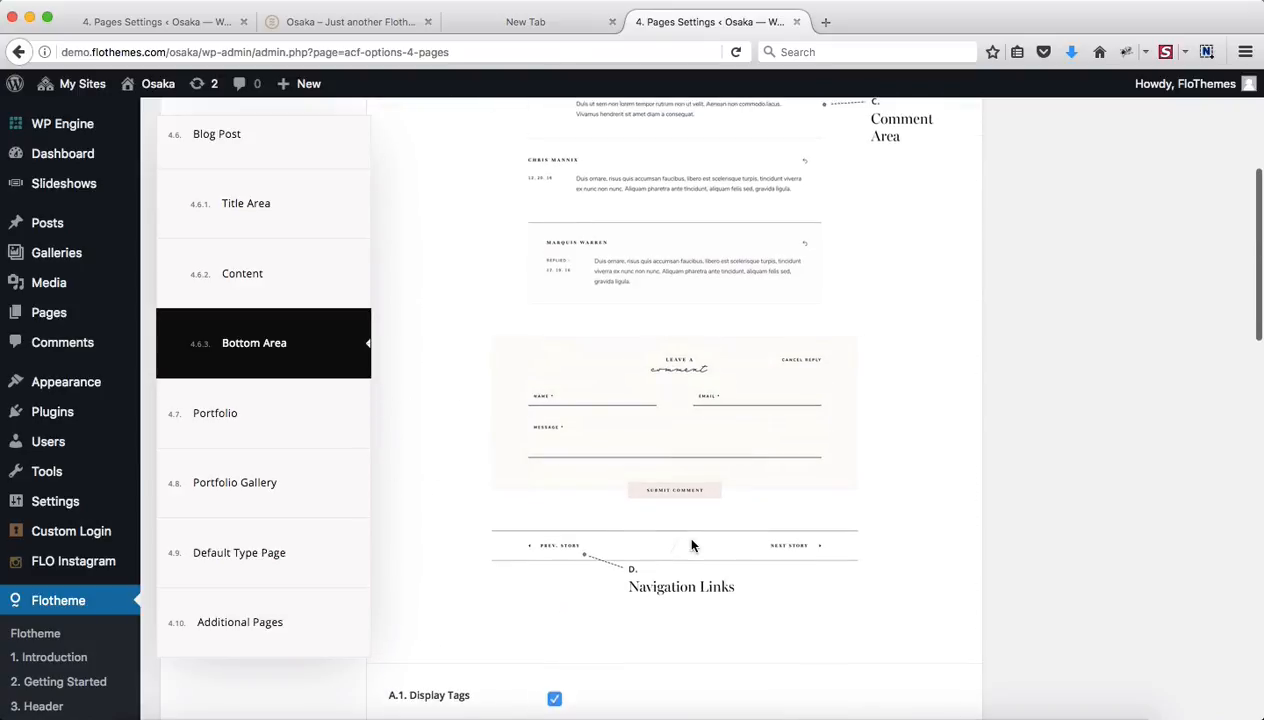
scroll(691, 545, "up", 5)
scroll(691, 545, "up", 2)
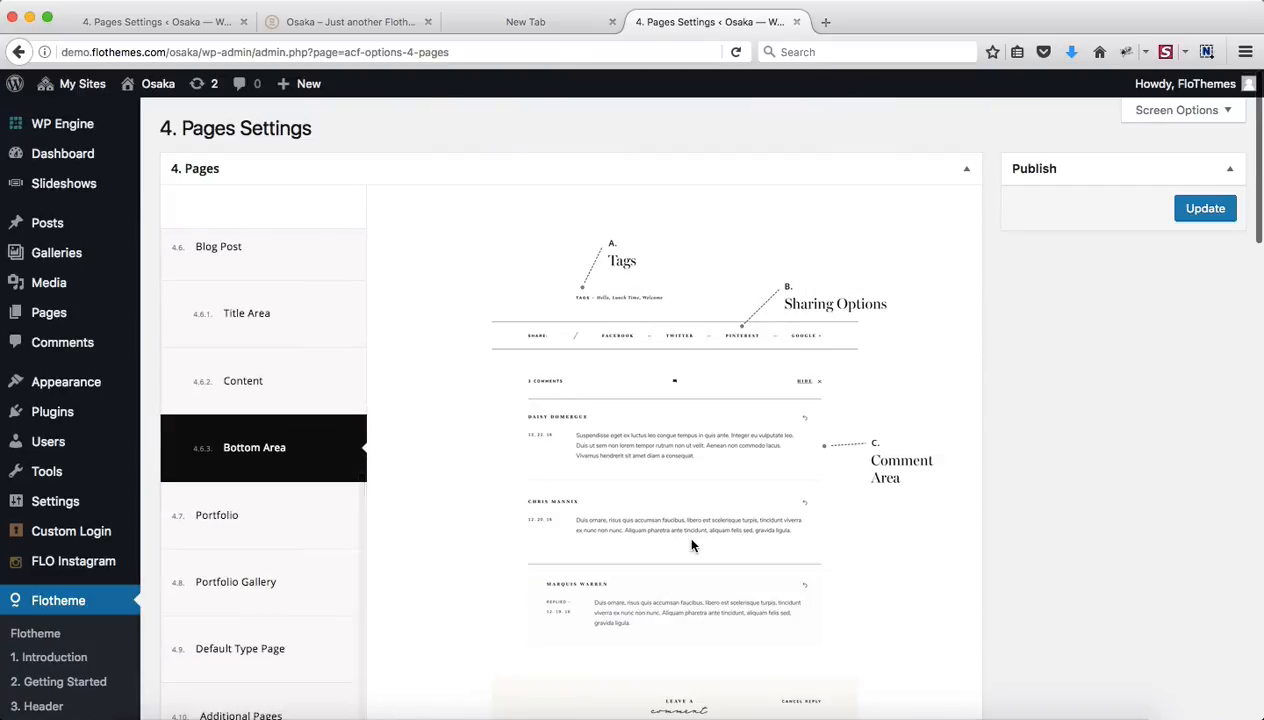